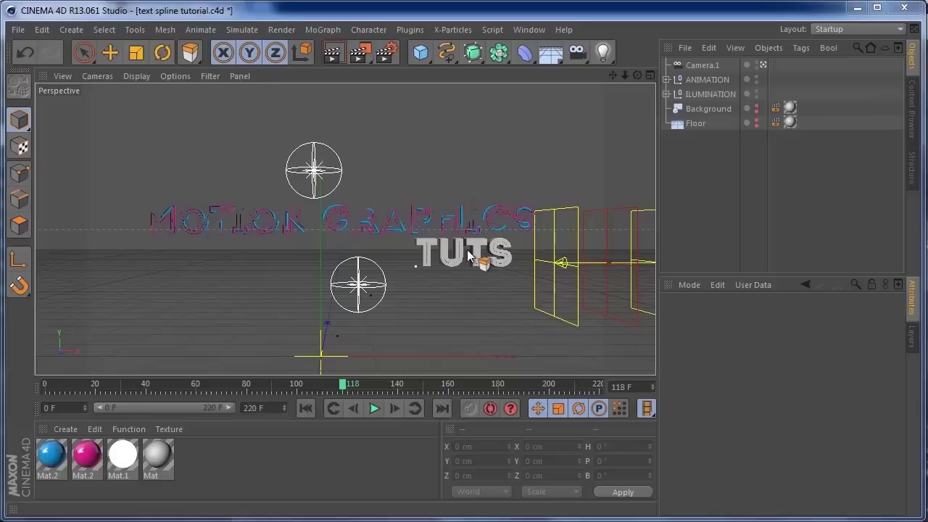
# Play the existing text animation from the first frame, and stop the playback.
pyautogui.click(308, 407)
pyautogui.click(374, 408)
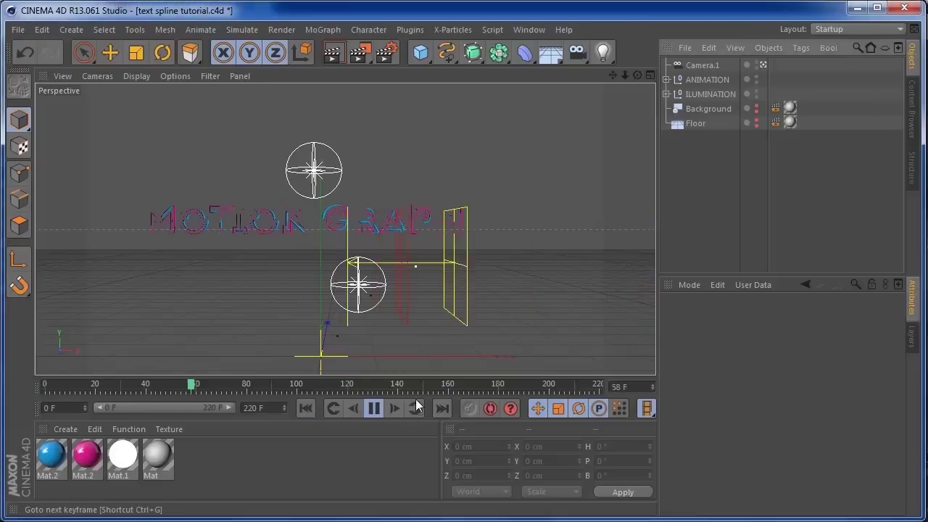
pyautogui.click(374, 409)
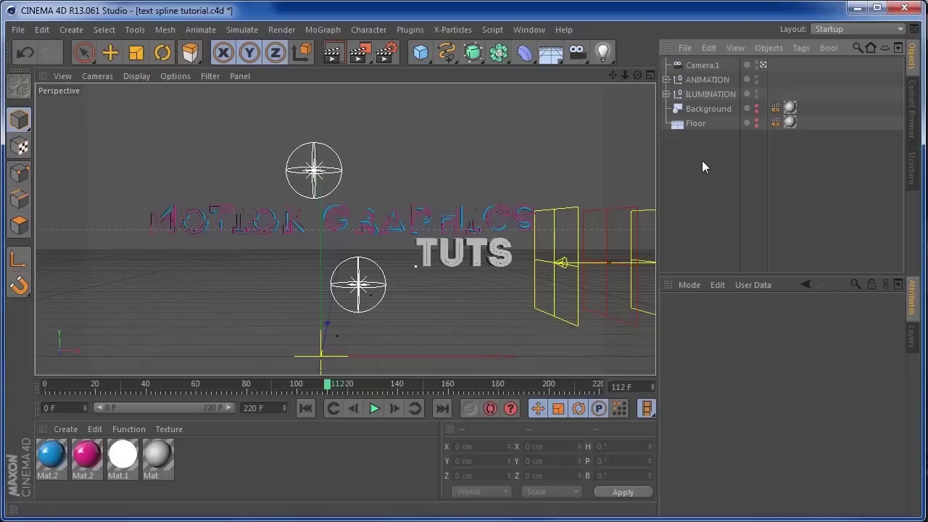
# Hide the ANIMATION group in both the viewport and the render.
pyautogui.click(756, 77)
pyautogui.click(756, 81)
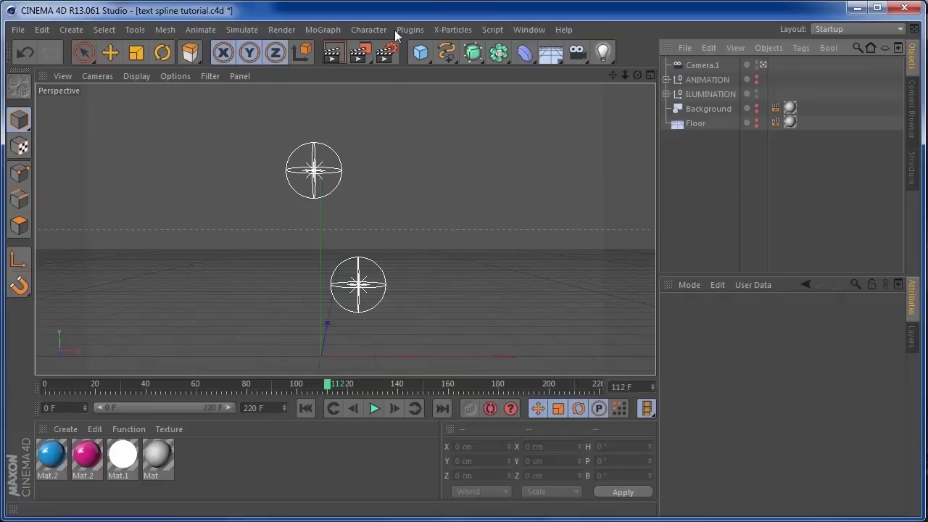
# Add a text spline and raise it along Y to about 183 cm.
pyautogui.click(447, 52)
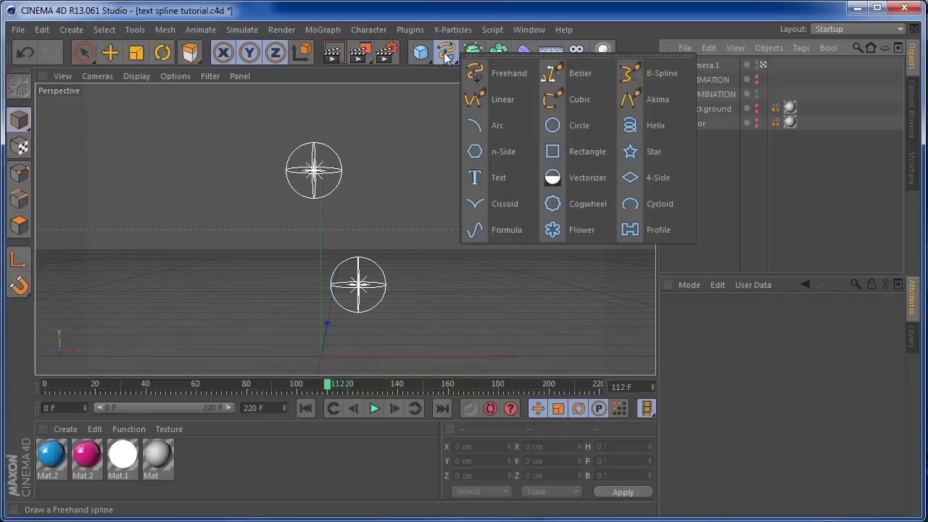
pyautogui.click(493, 178)
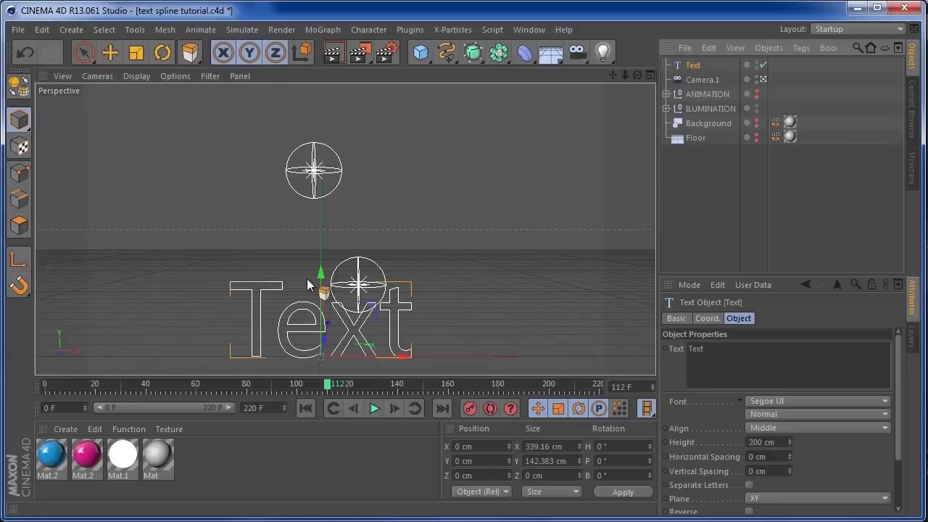
pyautogui.moveTo(321, 270); pyautogui.dragTo(331, 179)
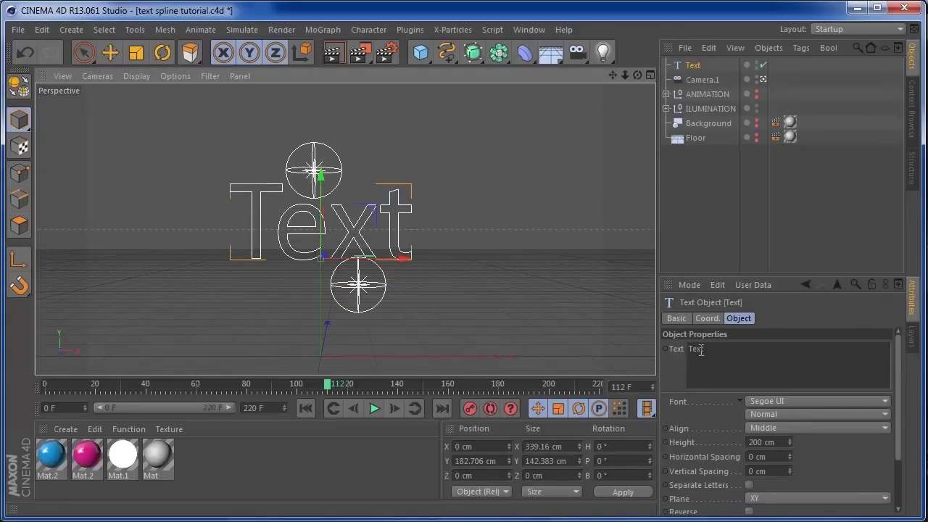
# Change the spline's text to "motion graphics" and set its font to Intro Inline.
pyautogui.moveTo(701, 350); pyautogui.dragTo(665, 346)
pyautogui.write('mo')
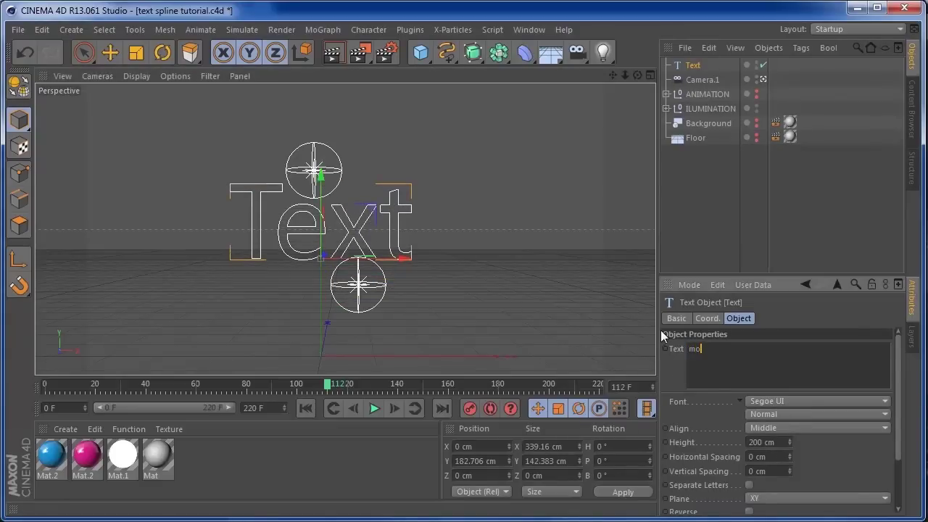
pyautogui.write('tion graphics')
pyautogui.click(824, 463)
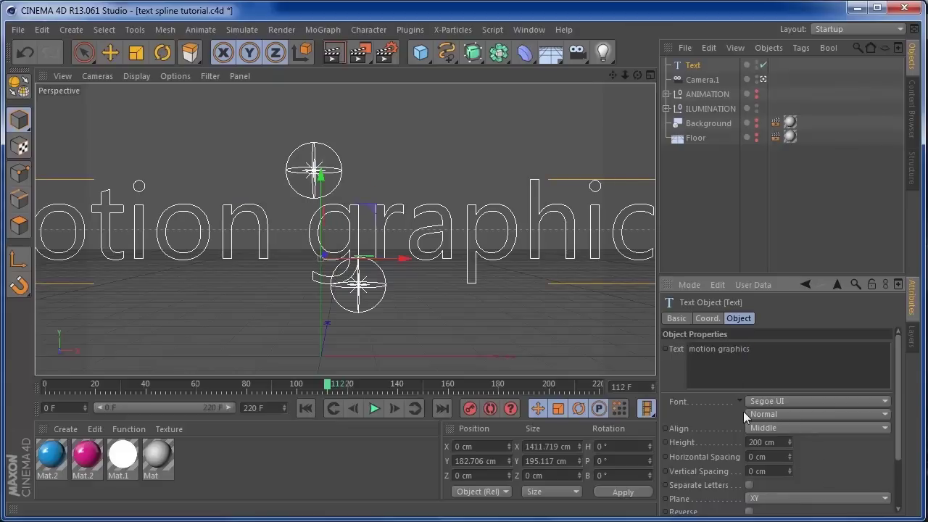
pyautogui.click(792, 401)
pyautogui.moveTo(899, 413); pyautogui.dragTo(900, 217)
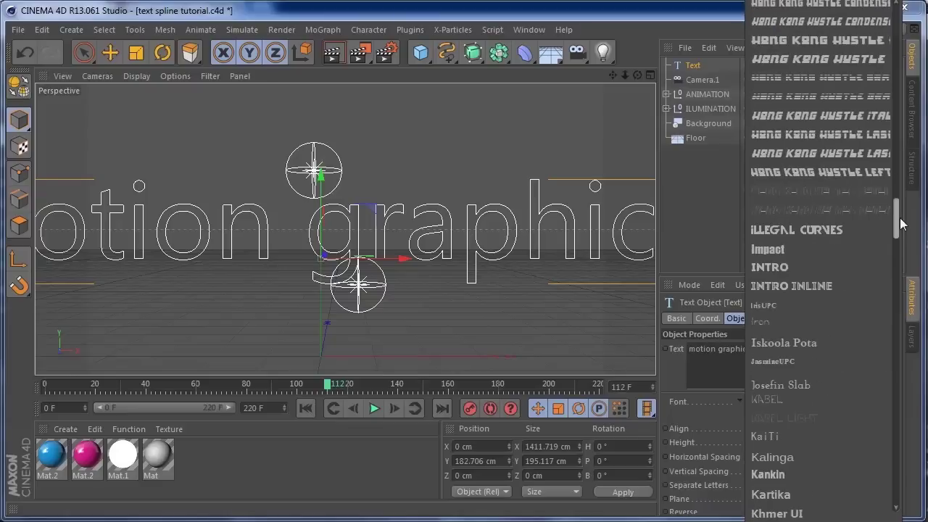
pyautogui.click(805, 286)
# Set the text height to 143 cm and shift the text along X to about 71 cm.
pyautogui.moveTo(622, 77); pyautogui.dragTo(609, 78)
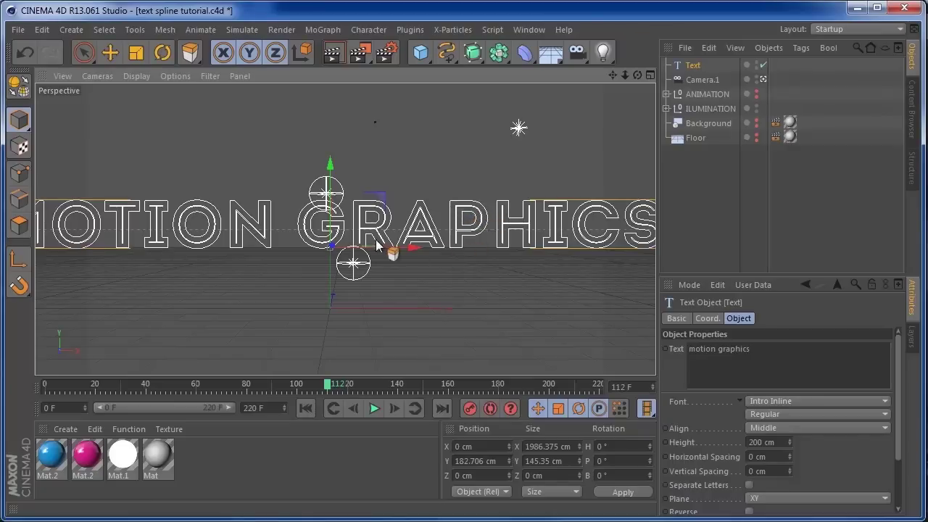
pyautogui.moveTo(679, 76); pyautogui.dragTo(423, 236)
pyautogui.moveTo(793, 443); pyautogui.dragTo(792, 479)
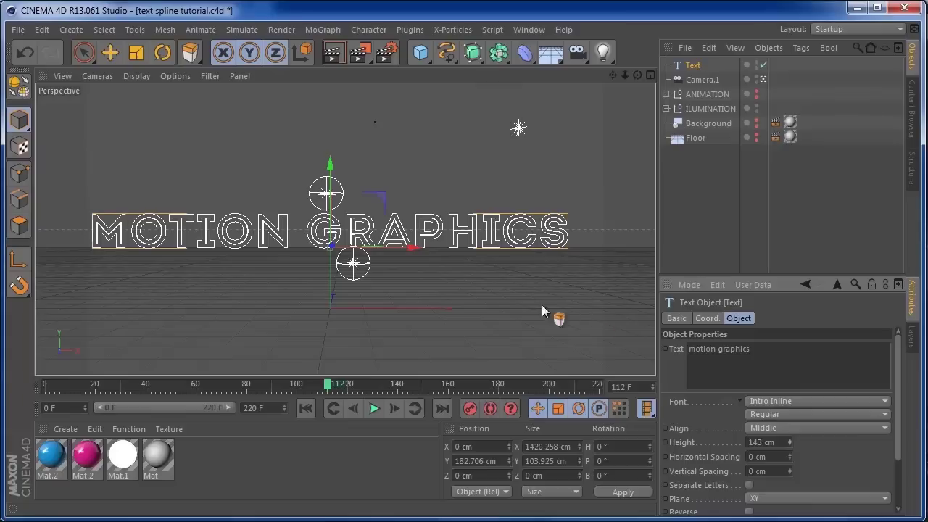
pyautogui.moveTo(421, 247); pyautogui.dragTo(436, 252)
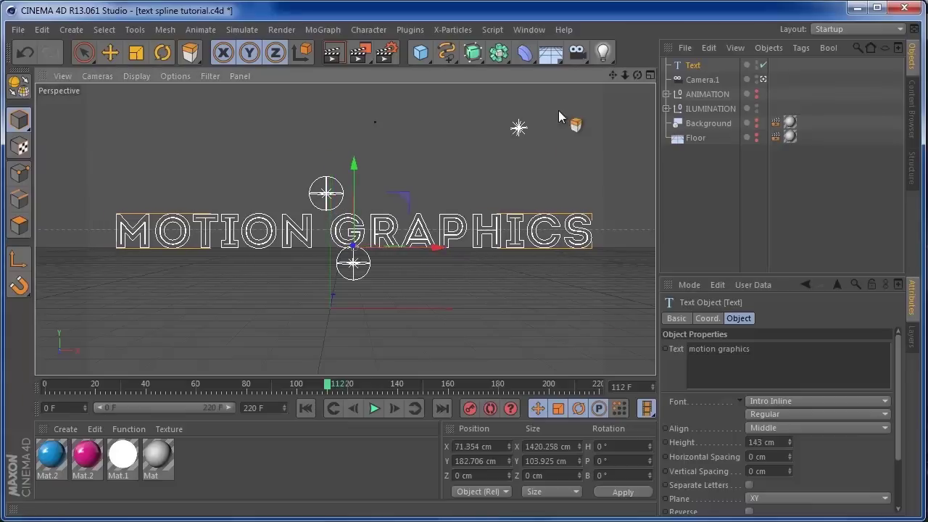
pyautogui.moveTo(625, 76); pyautogui.dragTo(617, 75)
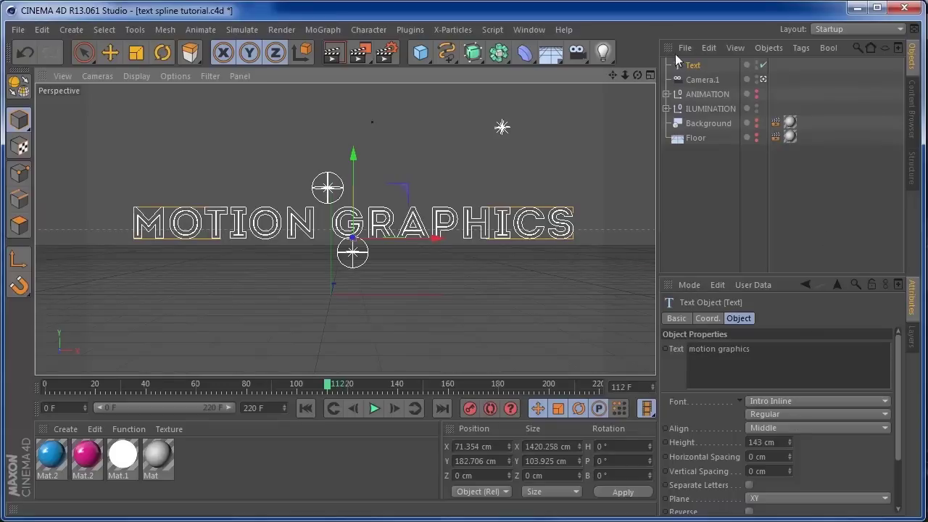
# Make the text an editable spline and add a circle spline with a radius of 0.5 cm.
pyautogui.press('c')
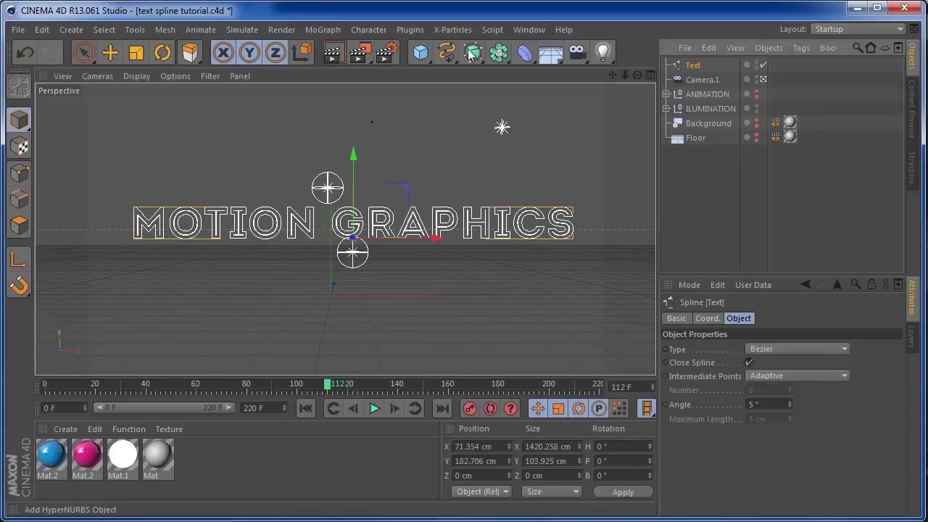
pyautogui.click(446, 52)
pyautogui.click(573, 127)
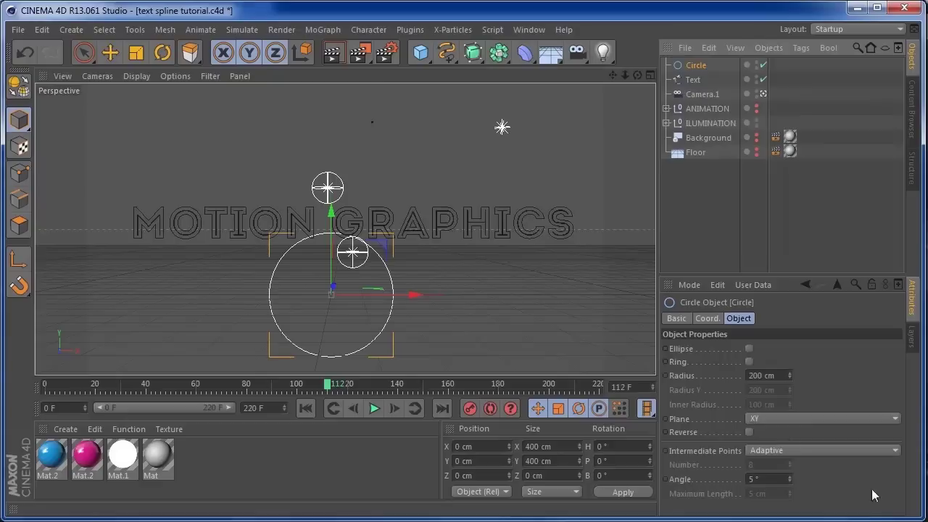
pyautogui.doubleClick(761, 375)
pyautogui.write('0.5')
pyautogui.press('Return')
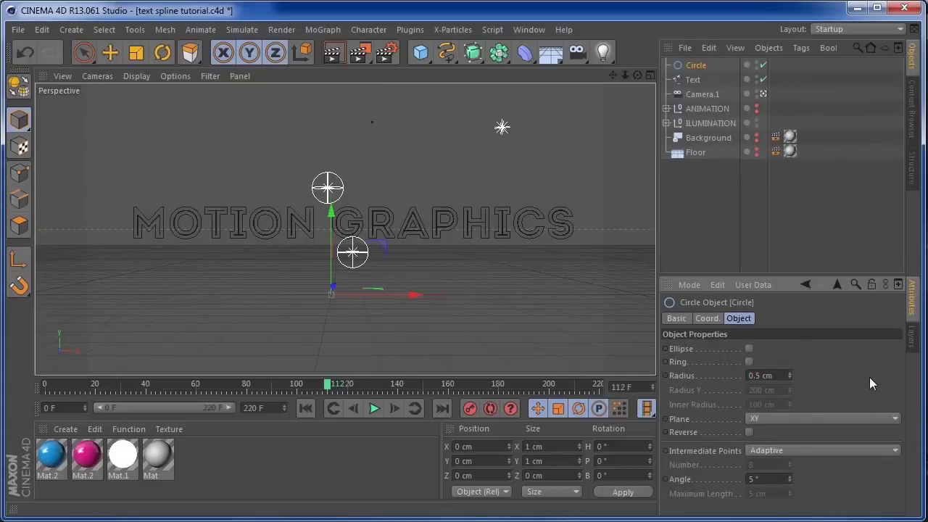
# Create a Sweep NURBS with the circle as profile and the text spline as path.
pyautogui.moveTo(472, 52); pyautogui.dragTo(527, 131)
pyautogui.moveTo(695, 79)
pyautogui.mouseDown()
pyautogui.moveTo(688, 98)
pyautogui.moveTo(697, 67)
pyautogui.mouseUp()
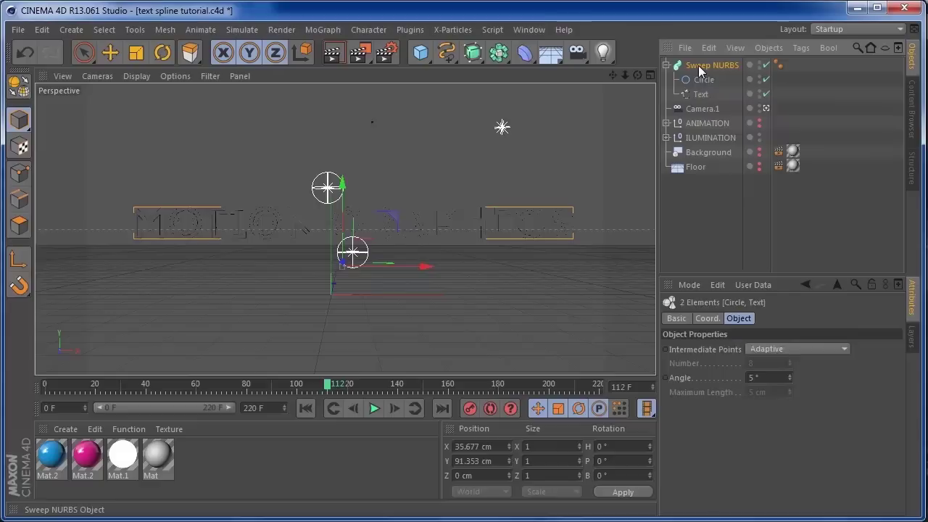
pyautogui.click(698, 66)
pyautogui.click(784, 126)
pyautogui.moveTo(624, 75)
pyautogui.mouseDown()
pyautogui.moveTo(652, 76)
pyautogui.moveTo(623, 73)
pyautogui.mouseUp()
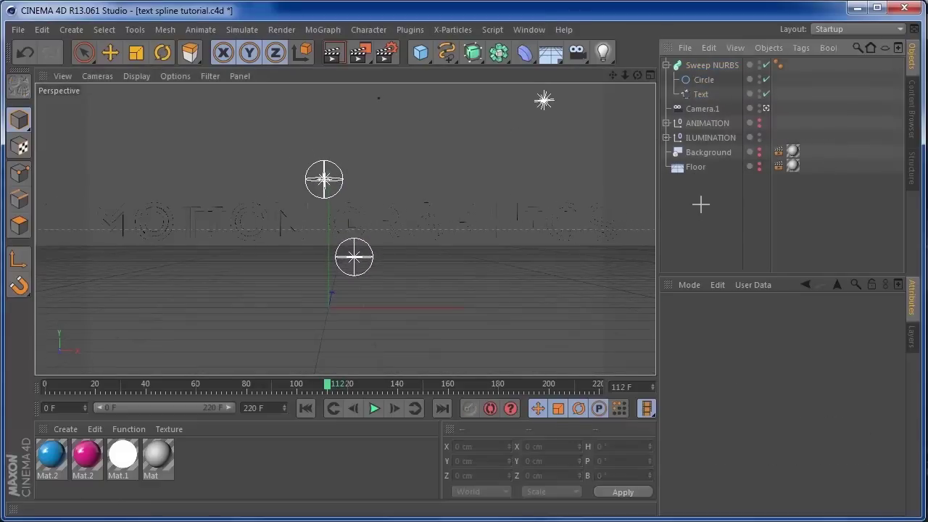
pyautogui.click(699, 66)
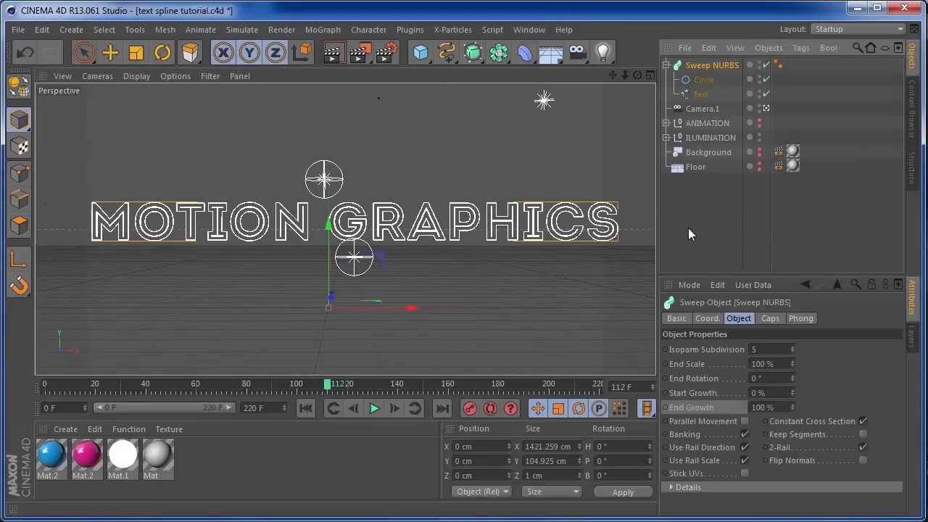
# Set the Sweep NURBS's End Scale to 150 % and its End Rotation to 125°.
pyautogui.moveTo(653, 358); pyautogui.dragTo(606, 375)
pyautogui.click(793, 367)
pyautogui.moveTo(793, 367); pyautogui.dragTo(811, 367)
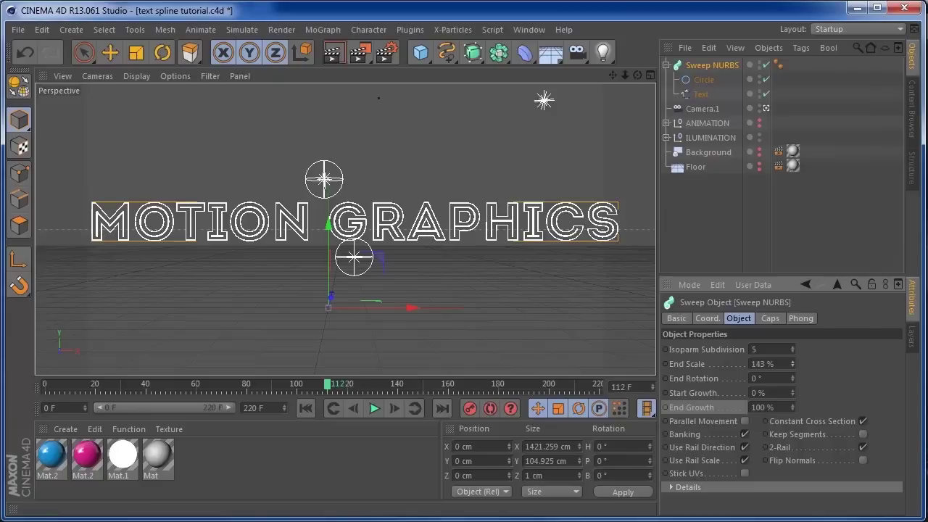
pyautogui.moveTo(793, 367); pyautogui.dragTo(793, 370)
pyautogui.click(794, 366)
pyautogui.click(793, 367)
pyautogui.click(794, 367)
pyautogui.moveTo(793, 378); pyautogui.dragTo(792, 376)
pyautogui.click(795, 378)
# Keyframe the sweep's End Growth at 0 % on frame 0.
pyautogui.moveTo(330, 387); pyautogui.dragTo(32, 388)
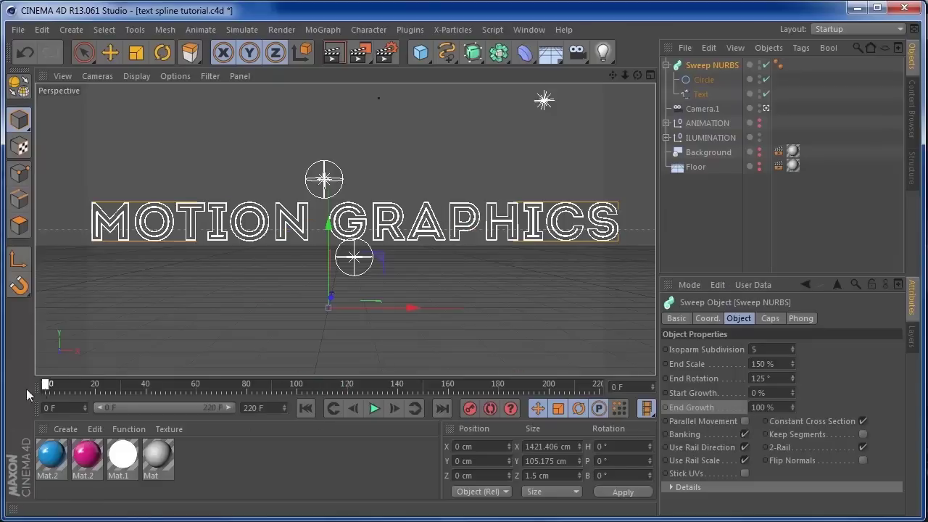
pyautogui.click(769, 407)
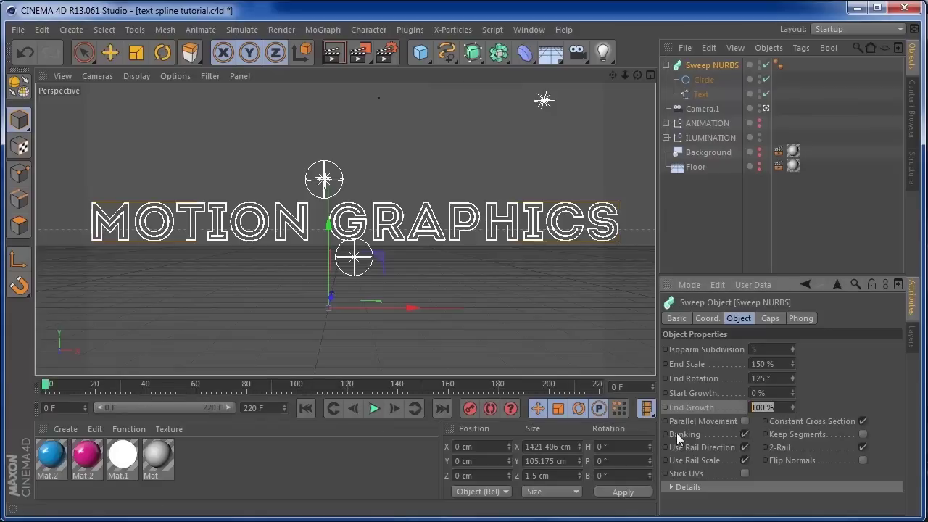
pyautogui.write('0')
pyautogui.press('Return')
pyautogui.keyDown('ctrl'); pyautogui.click(665, 408); pyautogui.keyUp('ctrl')
# Keyframe the sweep's End Growth at 100 % on frame 90.
pyautogui.moveTo(46, 384); pyautogui.dragTo(274, 386)
pyautogui.click(758, 408)
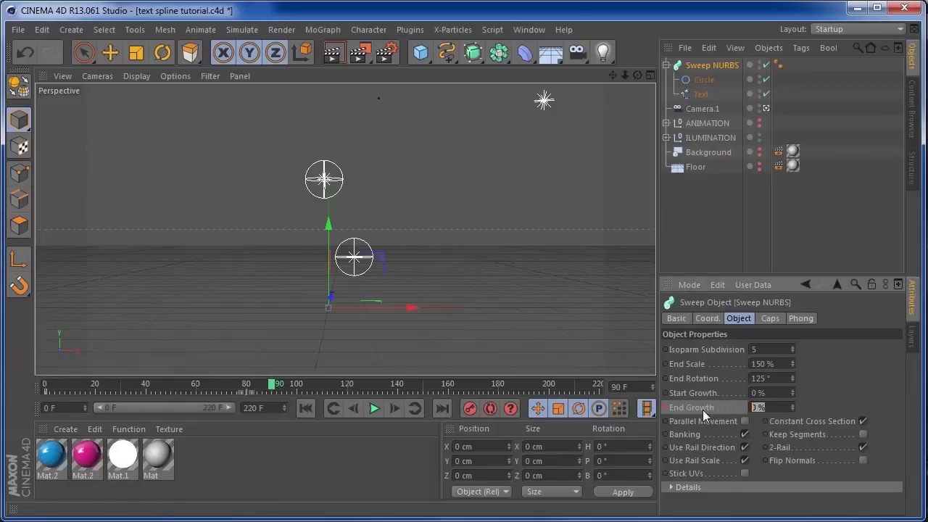
pyautogui.write('100')
pyautogui.click(666, 408)
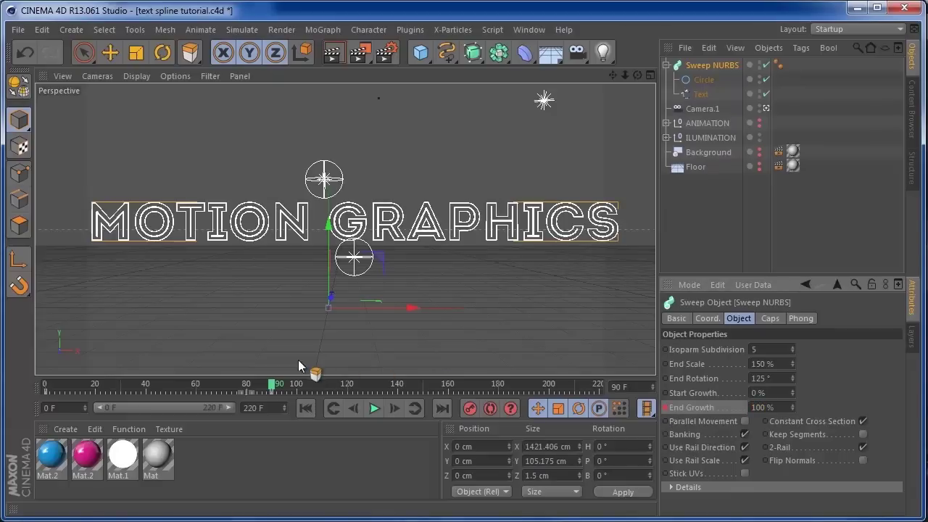
# Play the growth animation from the start and view the whole swept text.
pyautogui.click(305, 408)
pyautogui.click(374, 408)
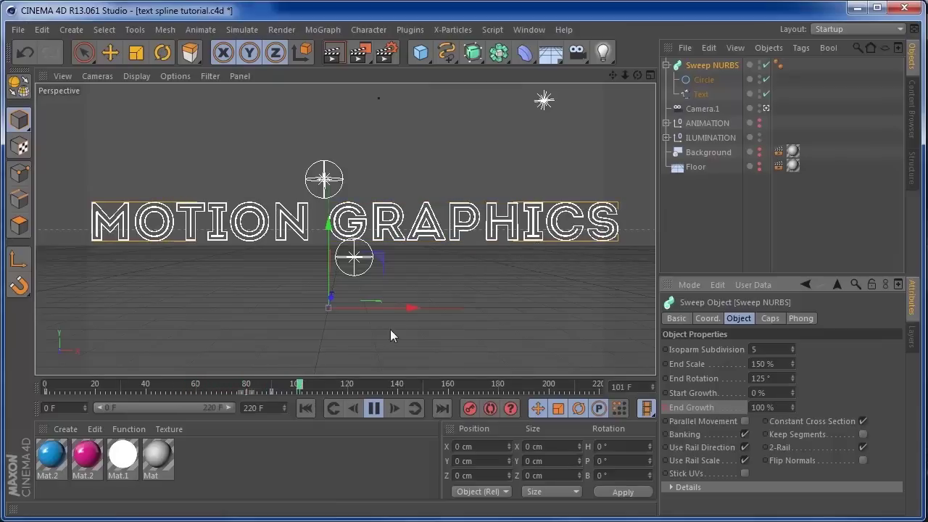
pyautogui.click(374, 408)
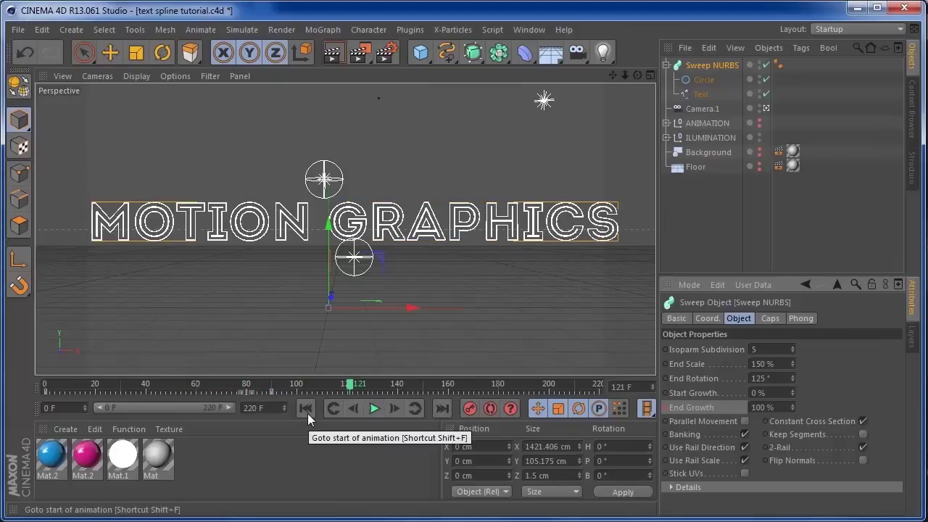
pyautogui.moveTo(625, 76); pyautogui.dragTo(605, 75)
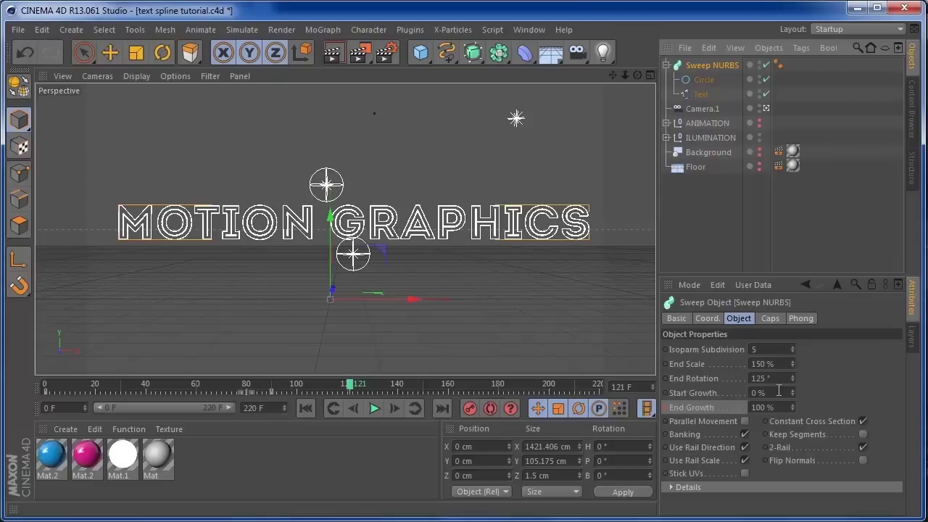
# Set the sweep's End Rotation to 131° and duplicate the Sweep NURBS with its splines.
pyautogui.moveTo(798, 382); pyautogui.dragTo(790, 382)
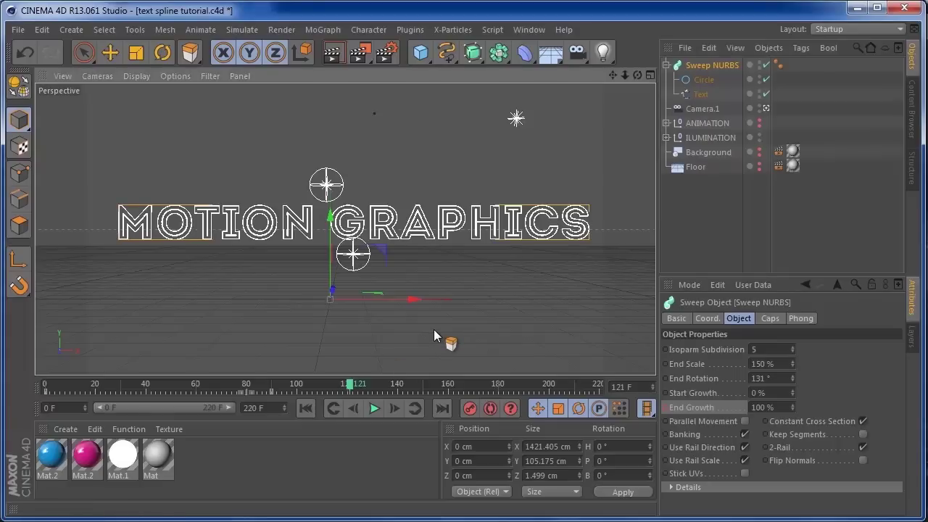
pyautogui.hotkey('ctrl', 'c')
pyautogui.hotkey('ctrl', 'v')
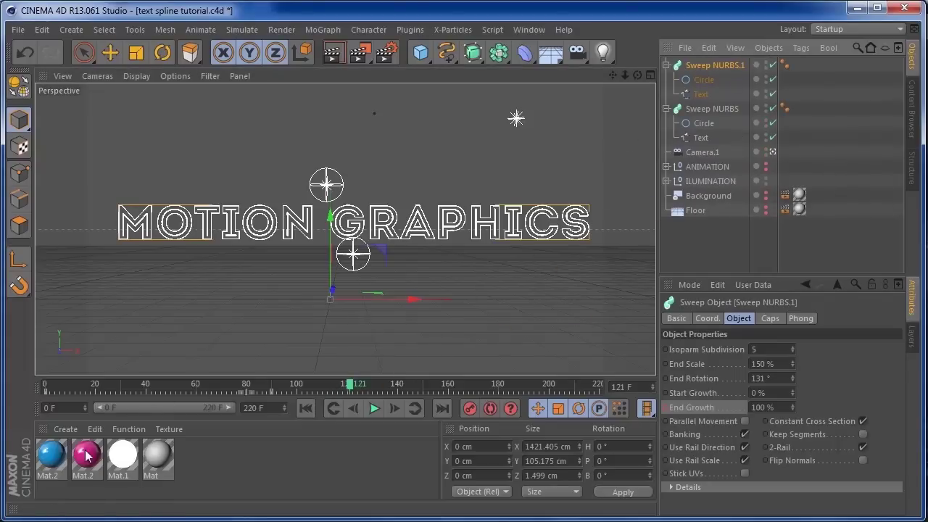
# Apply the pink Mat.2 material to the original Sweep NURBS and the blue Mat.2 to the duplicate.
pyautogui.moveTo(86, 456); pyautogui.dragTo(721, 110)
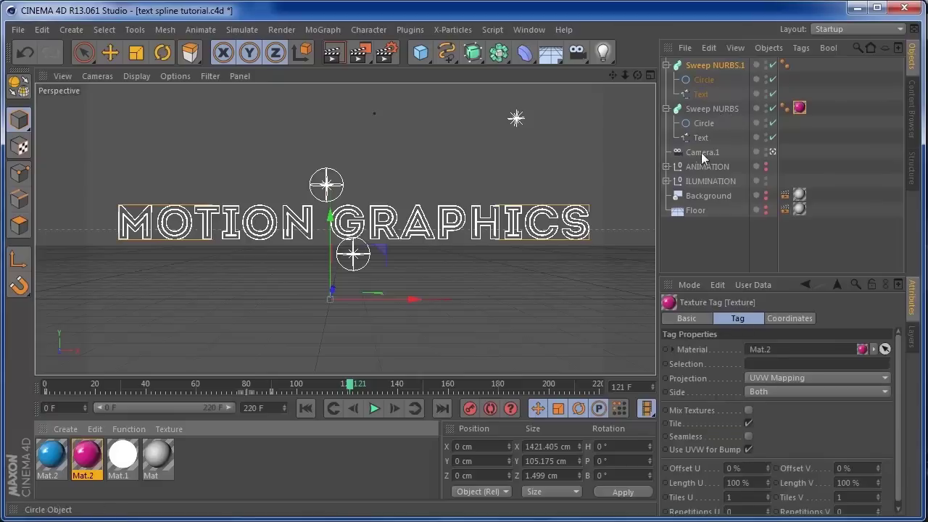
pyautogui.click(404, 231)
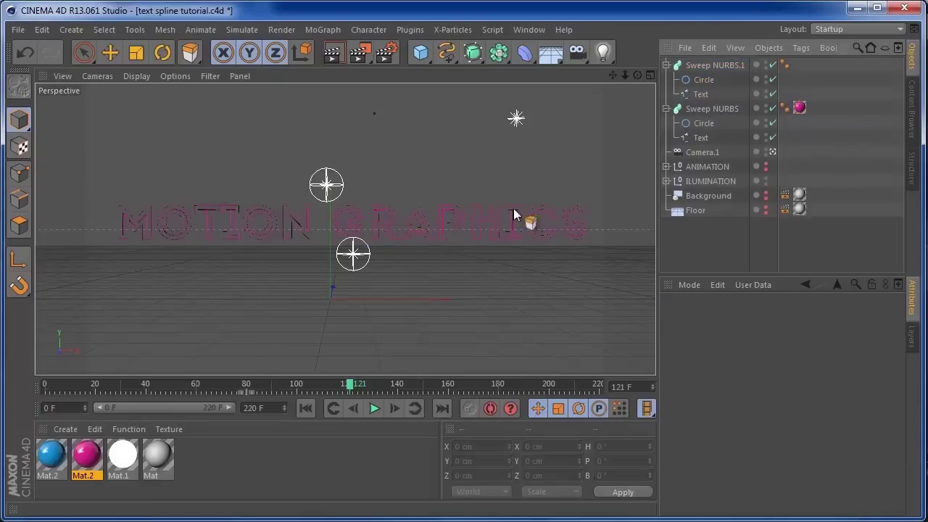
pyautogui.click(799, 107)
pyautogui.click(724, 65)
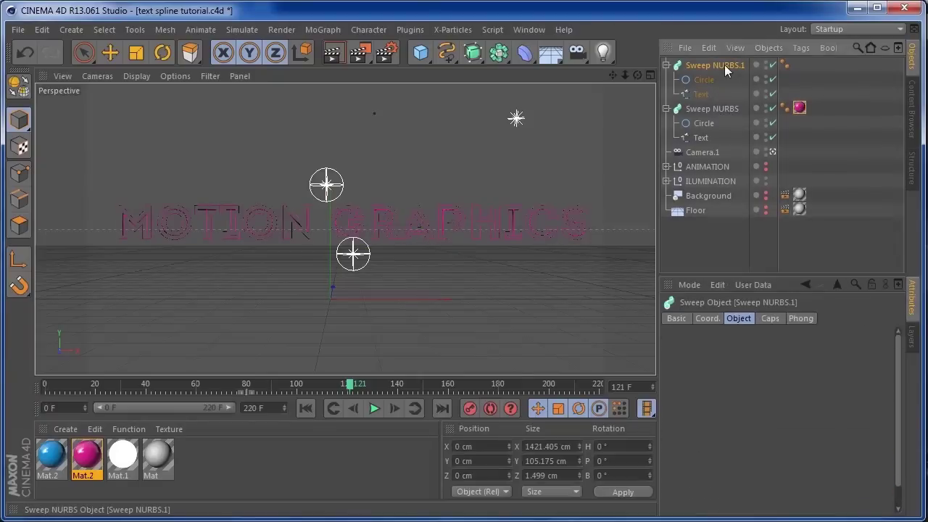
pyautogui.moveTo(599, 142); pyautogui.dragTo(706, 72)
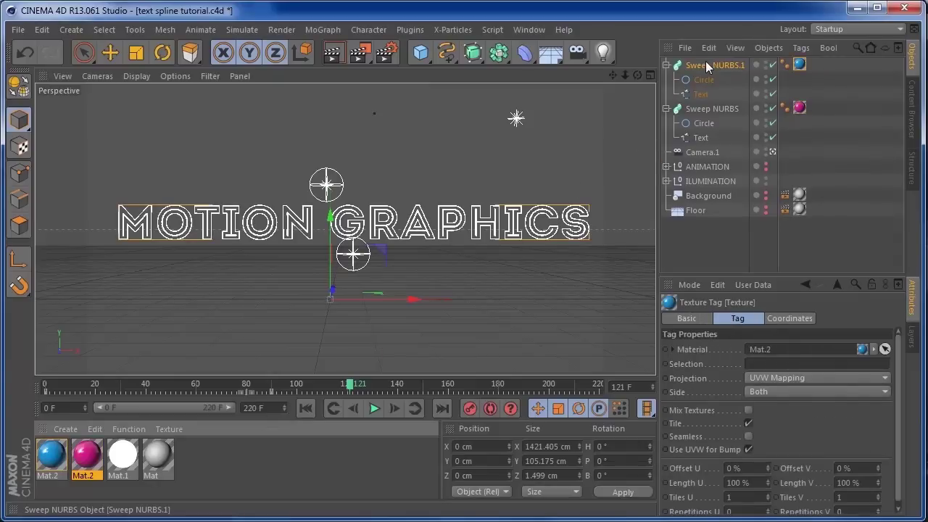
# Move the duplicate Sweep NURBS's 100 % End Growth key to frame 110 and scrub the animation to frame 53.
pyautogui.click(705, 64)
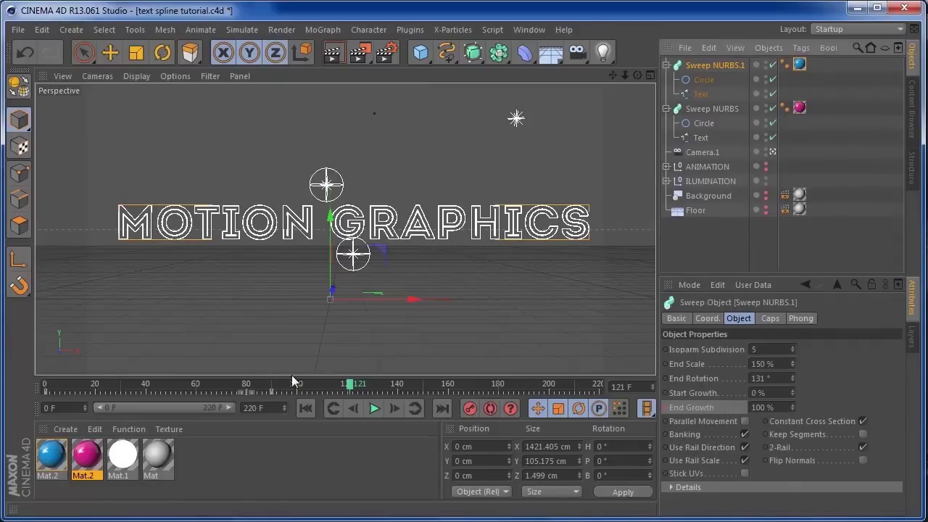
pyautogui.click(271, 392)
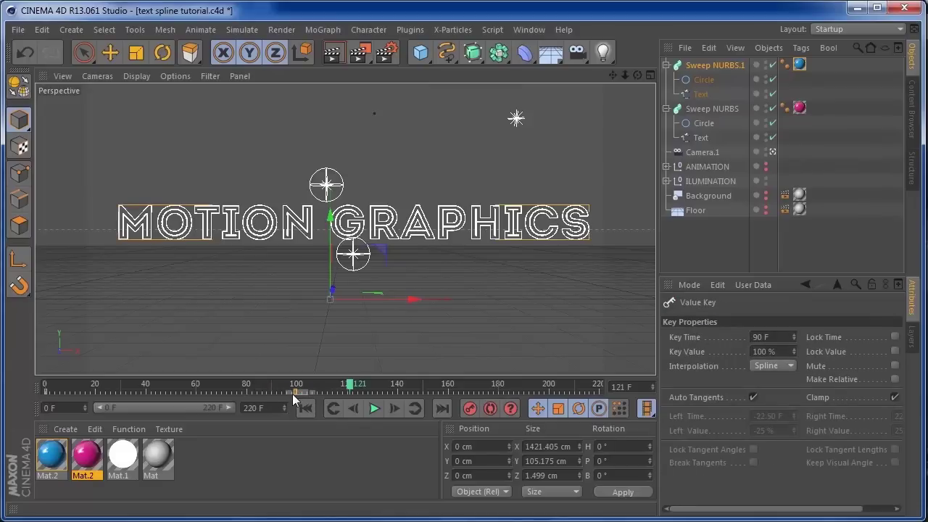
pyautogui.moveTo(273, 394); pyautogui.dragTo(316, 396)
pyautogui.moveTo(322, 396); pyautogui.dragTo(179, 382)
pyautogui.click(730, 249)
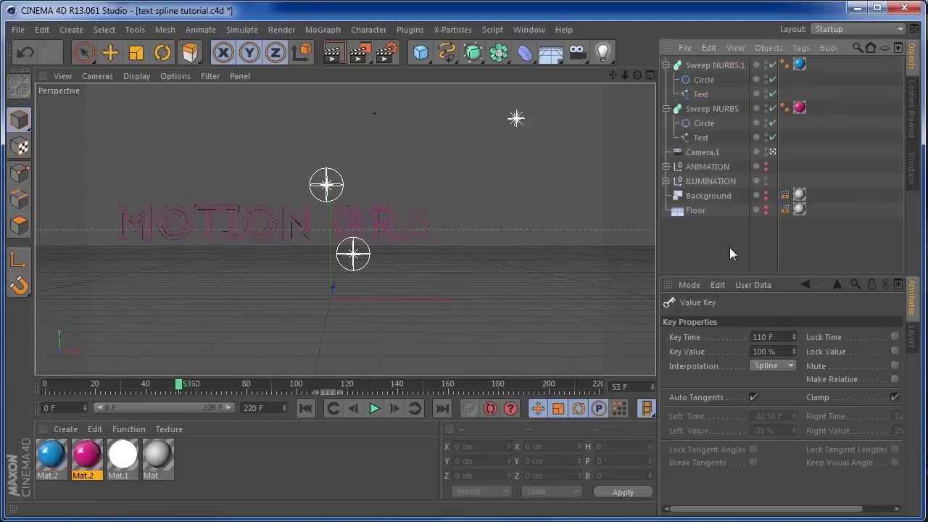
# Set the blue duplicate sweep's End Scale to 70 % and its End Rotation to 320°.
pyautogui.click(700, 65)
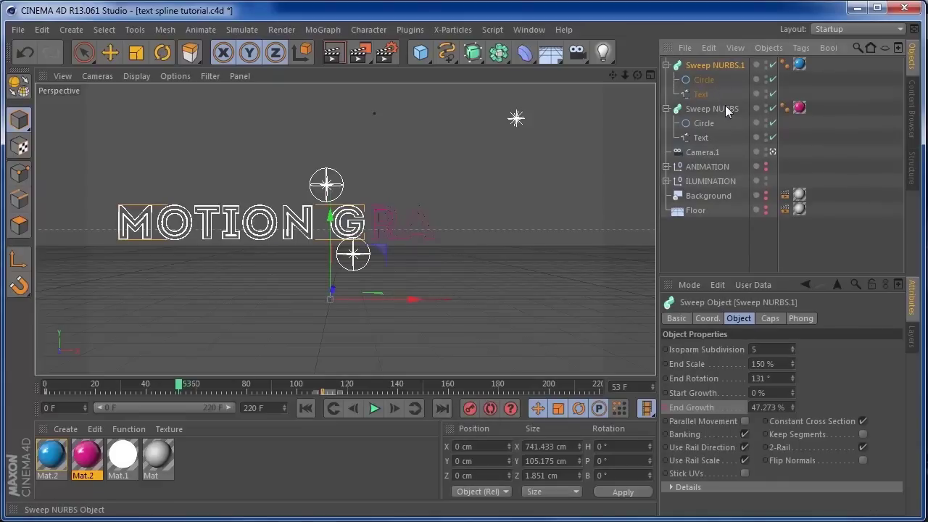
pyautogui.moveTo(795, 364)
pyautogui.mouseDown()
pyautogui.moveTo(795, 395)
pyautogui.moveTo(794, 364)
pyautogui.mouseUp()
pyautogui.click(794, 360)
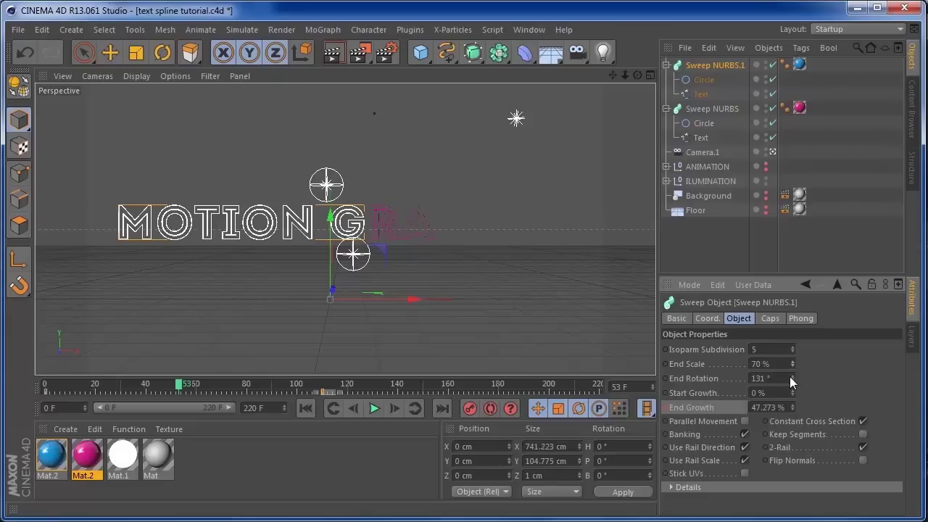
pyautogui.click(784, 378)
pyautogui.write('320')
pyautogui.click(819, 245)
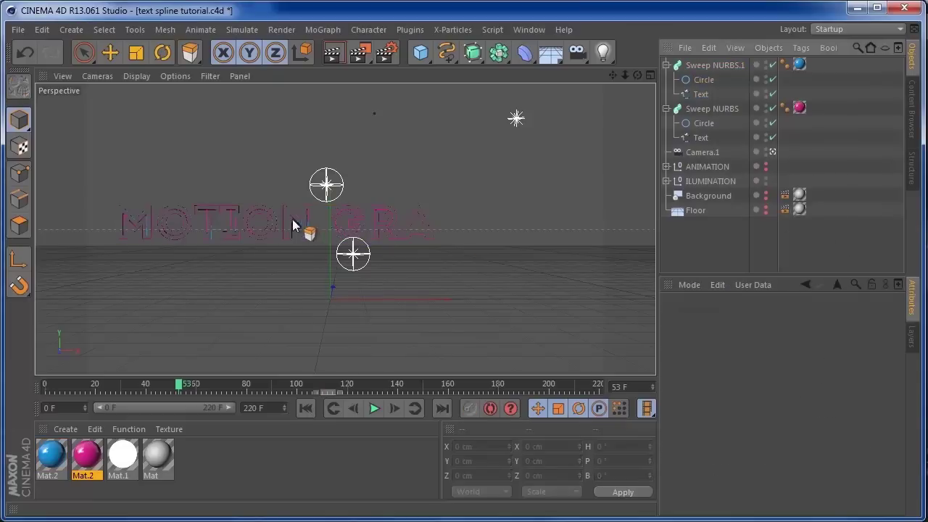
# Play the growth animation from the start with the lettering viewed up close.
pyautogui.scroll(5, 300, 245)
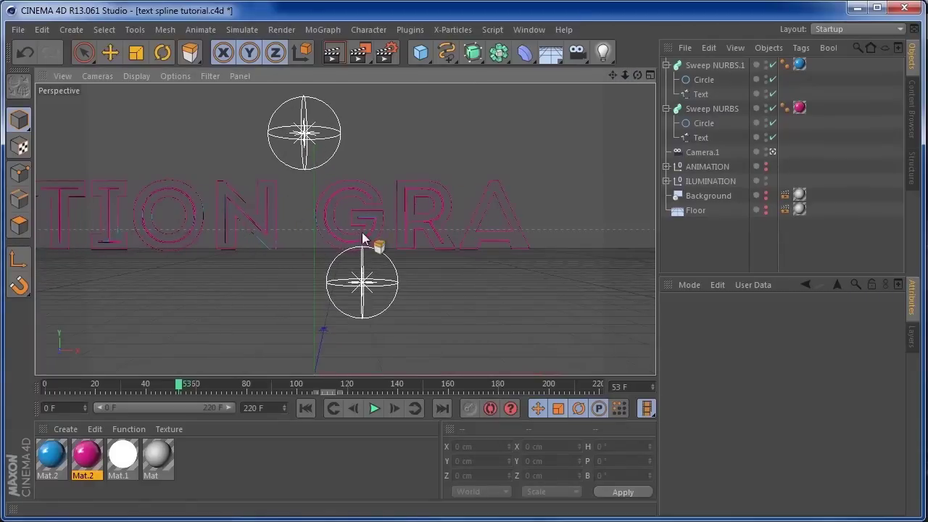
pyautogui.click(305, 408)
pyautogui.click(374, 408)
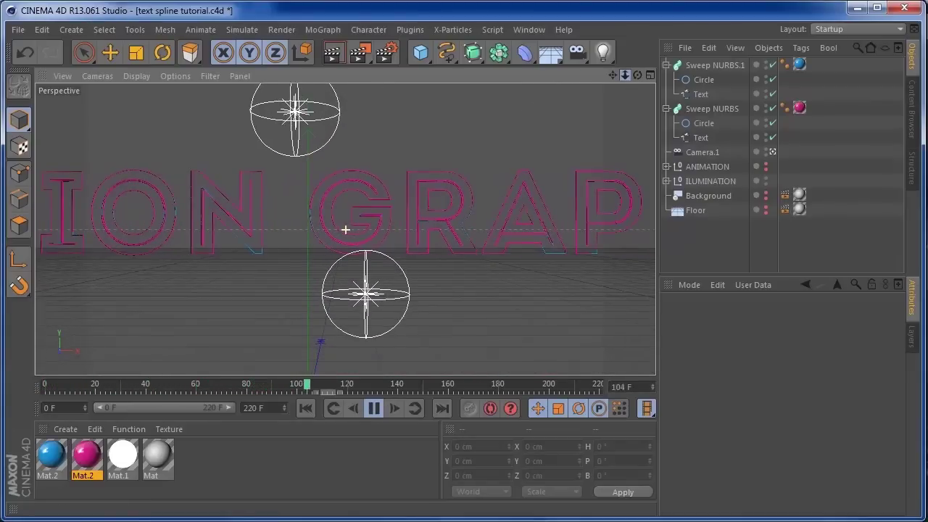
# Set the blue sweep's End Scale to 93 % and replay the animation from the start, stopping at frame 64.
pyautogui.click(714, 66)
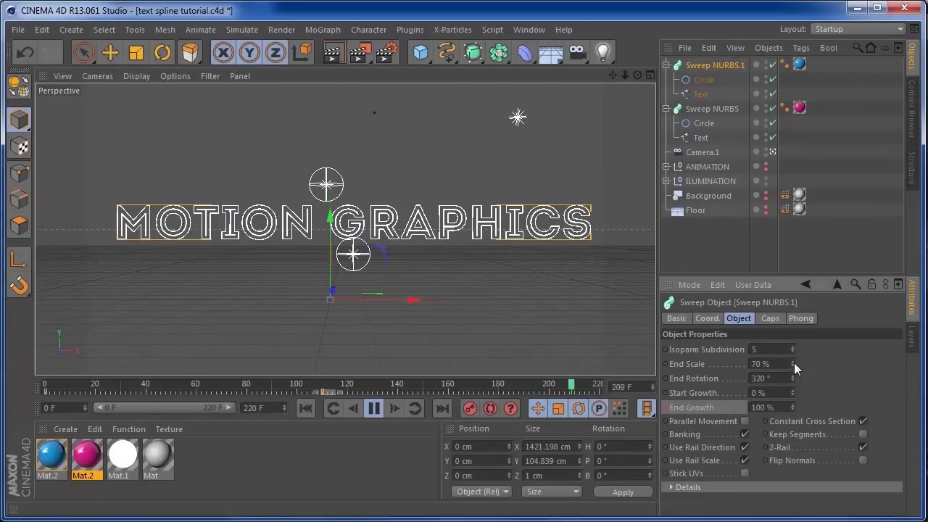
pyautogui.moveTo(794, 363); pyautogui.dragTo(794, 356)
pyautogui.click(823, 238)
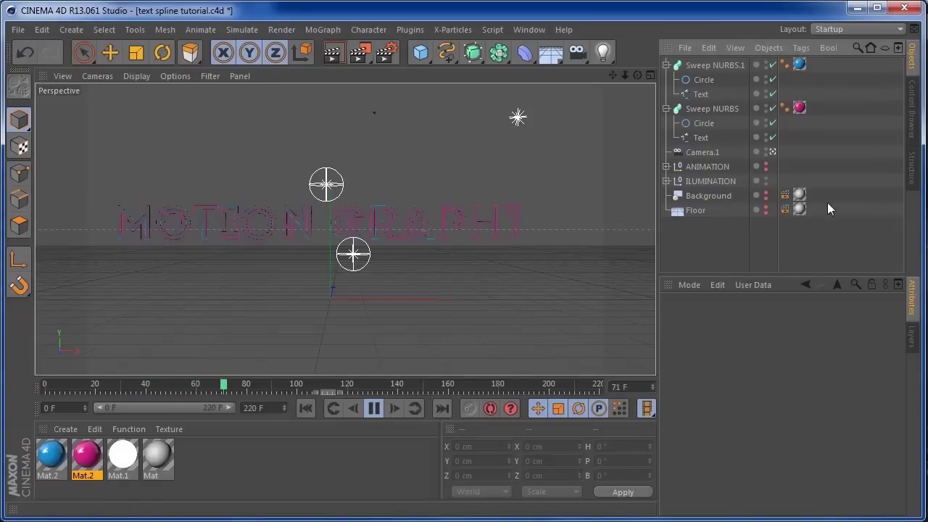
pyautogui.click(707, 65)
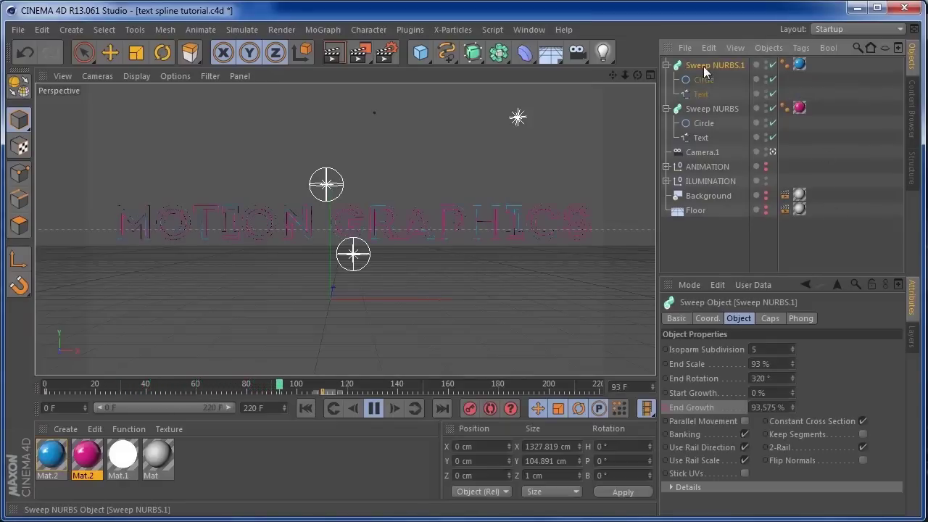
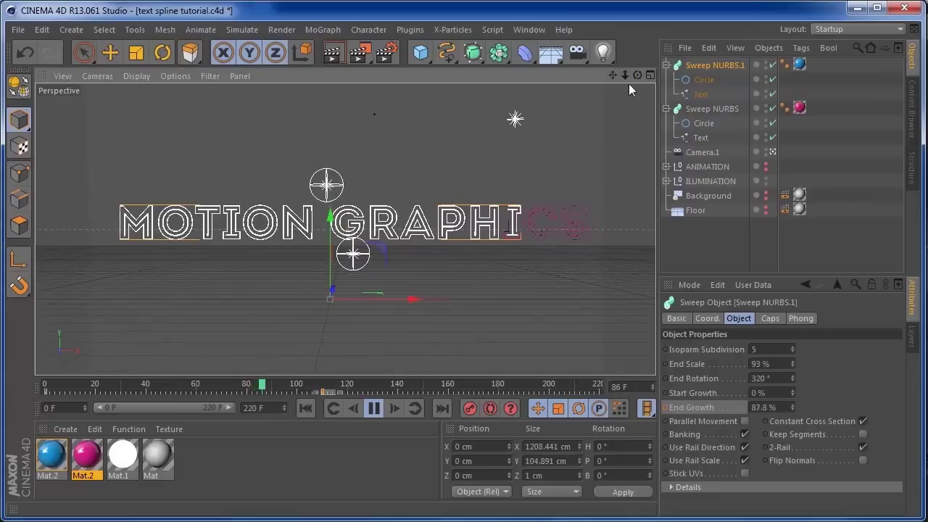
pyautogui.click(701, 256)
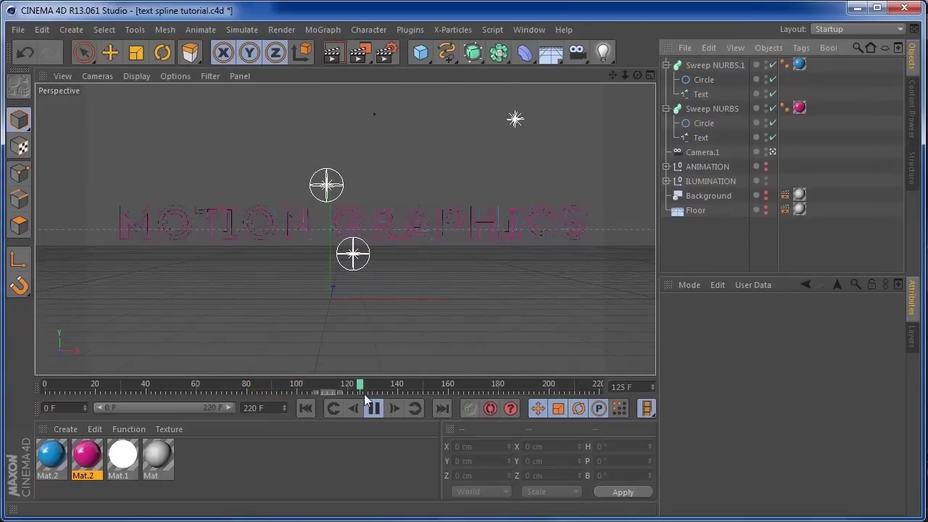
pyautogui.click(305, 409)
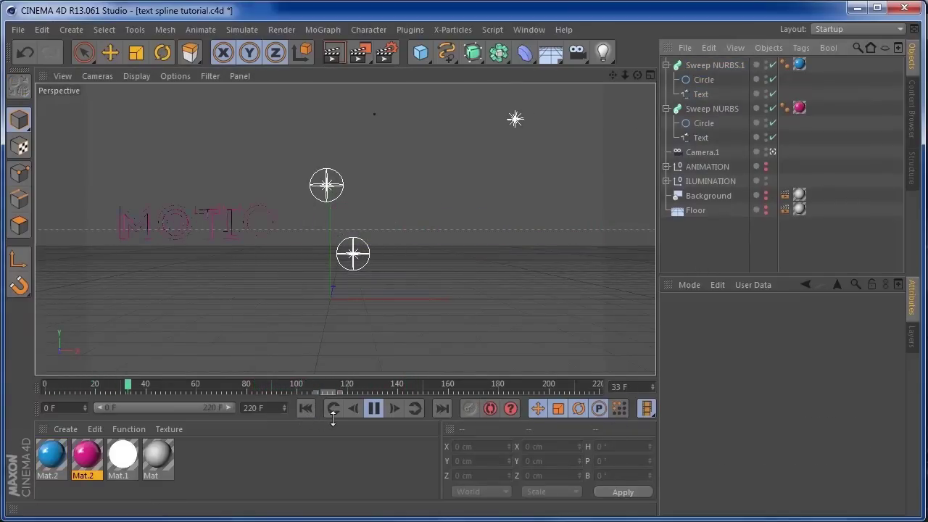
pyautogui.click(374, 410)
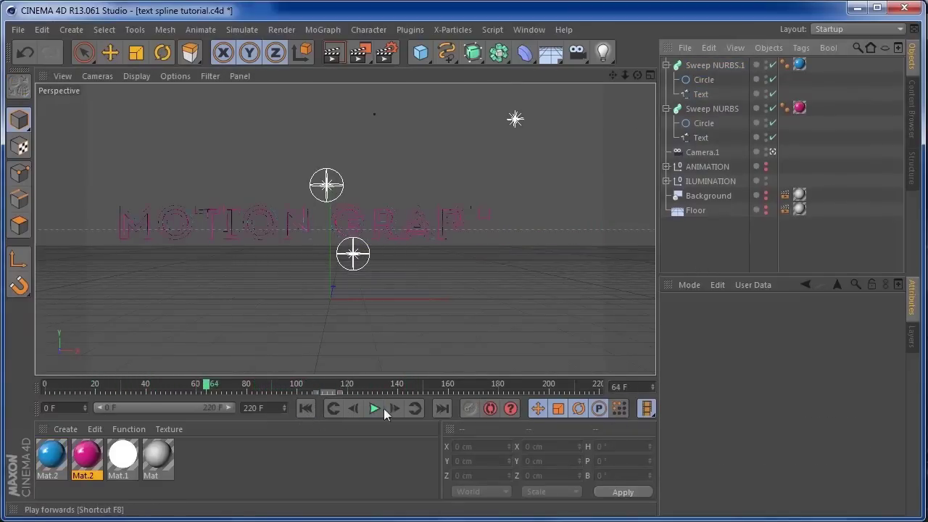
# Set the blue sweep's End Scale to 117 % and replay the animation from the start with nothing selected.
pyautogui.click(707, 65)
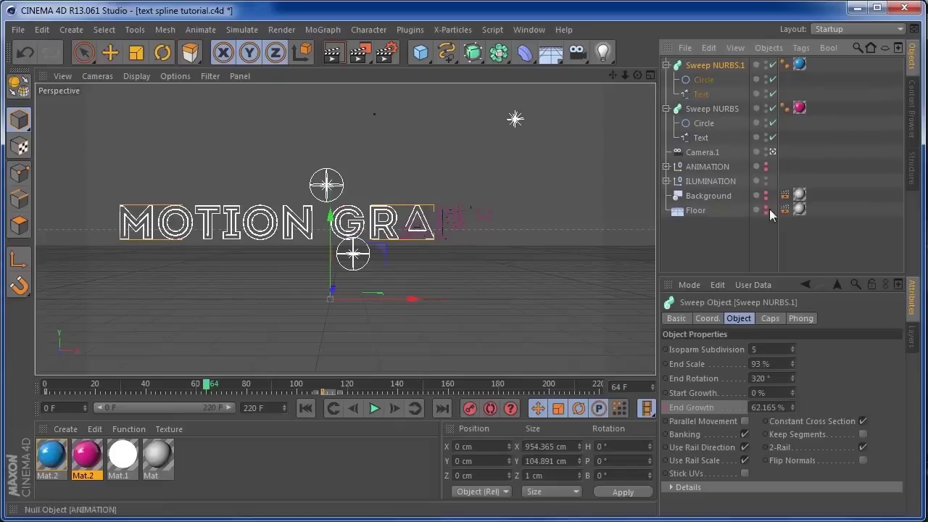
pyautogui.click(793, 367)
pyautogui.moveTo(792, 364); pyautogui.dragTo(792, 357)
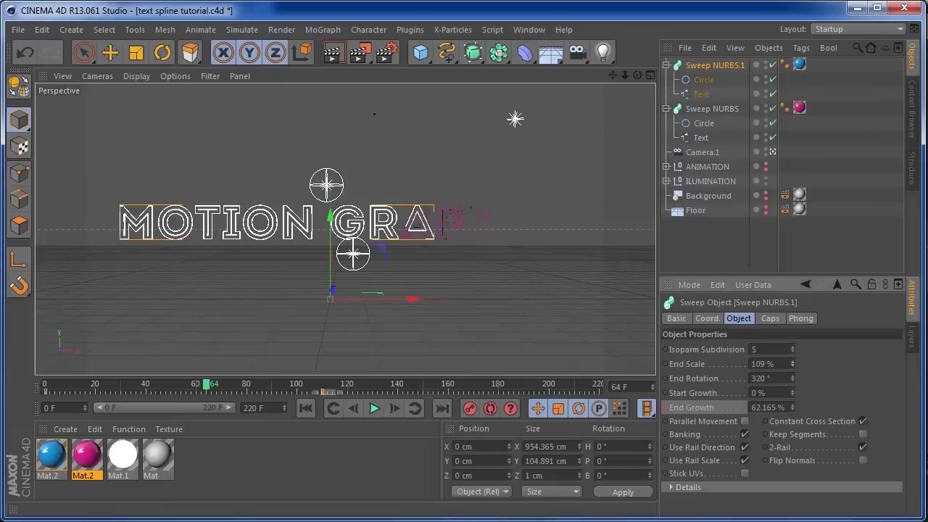
pyautogui.click(305, 408)
pyautogui.click(374, 409)
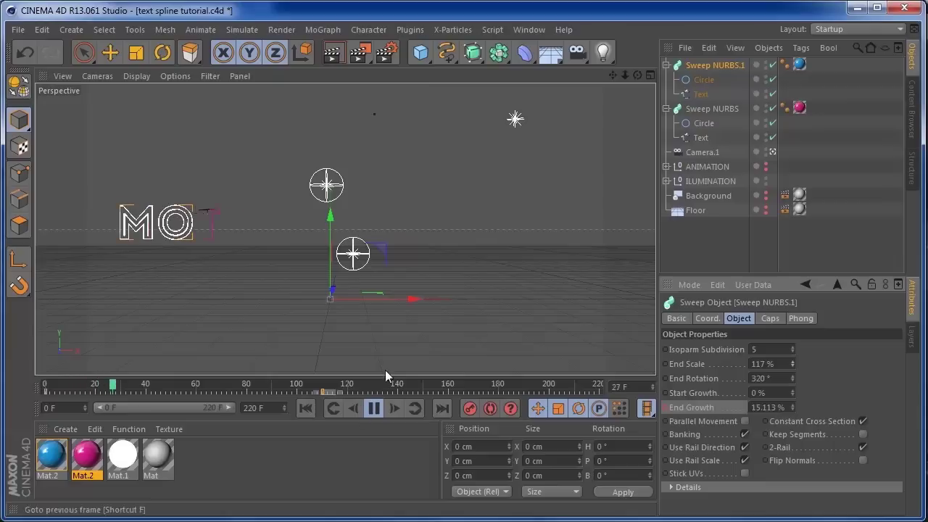
pyautogui.click(700, 254)
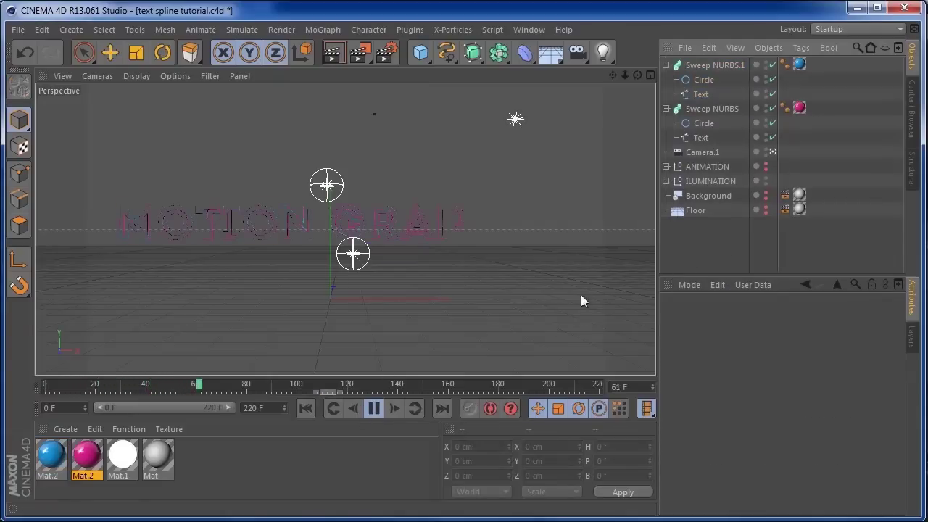
# Stop playback at frame 96 and render the viewport to examine the pink and blue outlines.
pyautogui.click(375, 408)
pyautogui.click(334, 57)
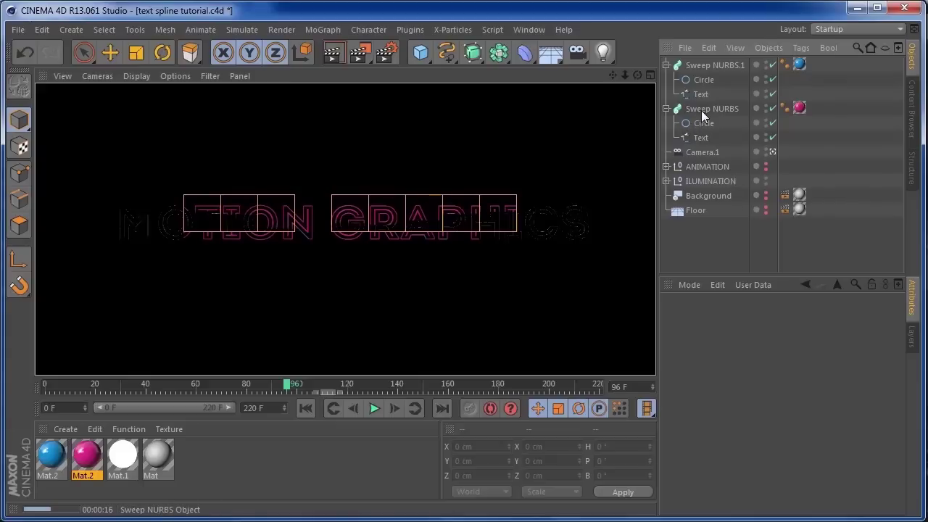
pyautogui.moveTo(653, 128); pyautogui.dragTo(468, 287)
pyautogui.moveTo(510, 307); pyautogui.dragTo(417, 241)
pyautogui.moveTo(481, 235); pyautogui.dragTo(724, 60)
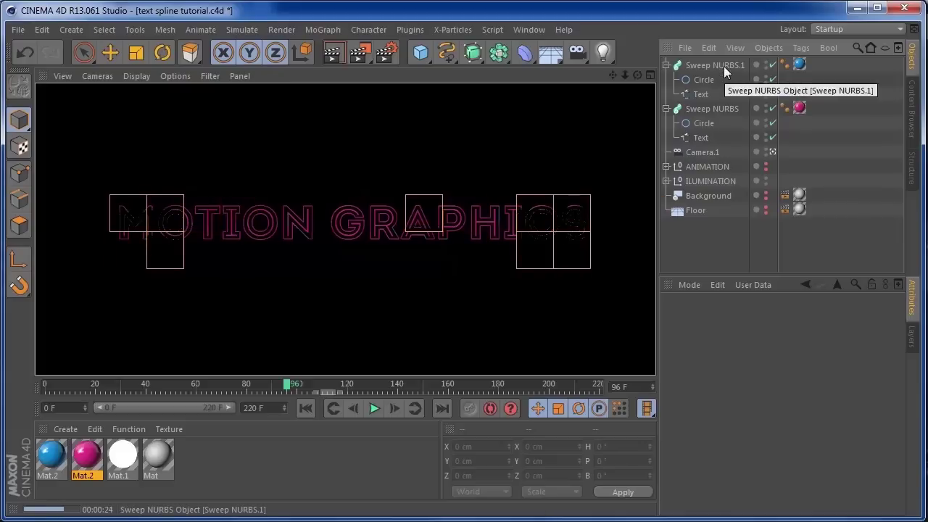
# Return to frame 0 and set the blue sweep's End Scale to 130 %.
pyautogui.click(303, 408)
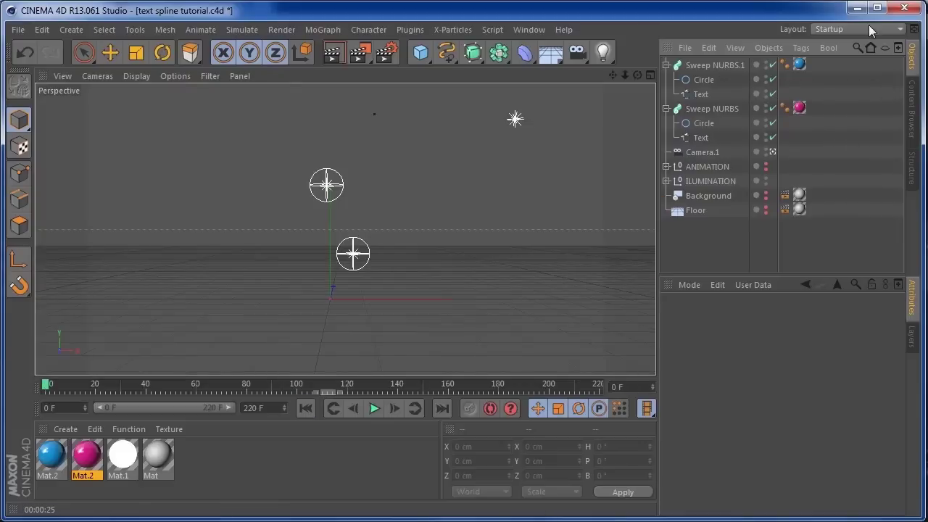
pyautogui.click(700, 66)
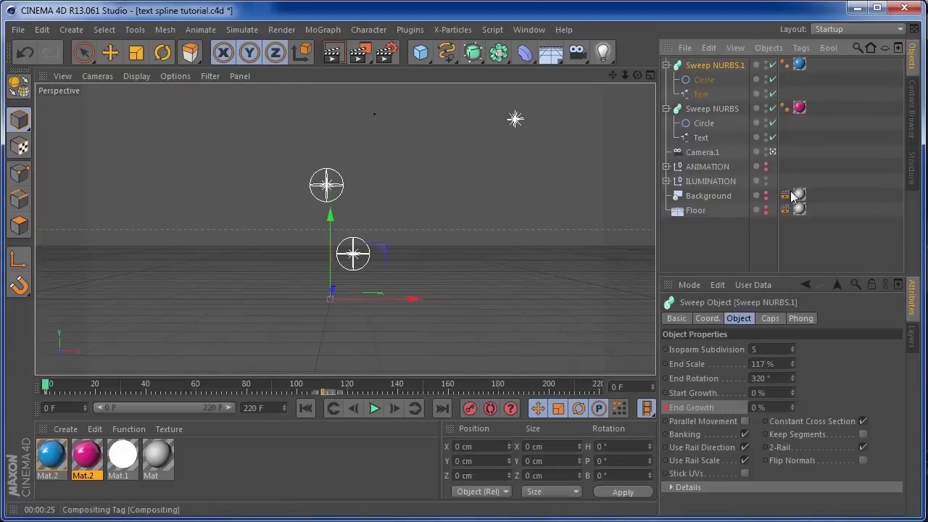
pyautogui.moveTo(792, 364); pyautogui.dragTo(802, 364)
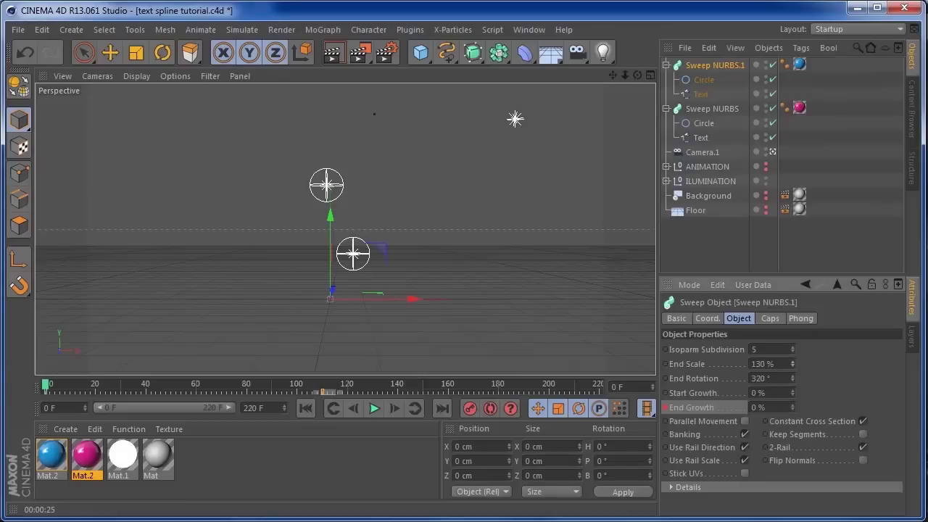
# Set the pink sweep's End Scale to 92 % and play the animation to frame 106.
pyautogui.click(709, 109)
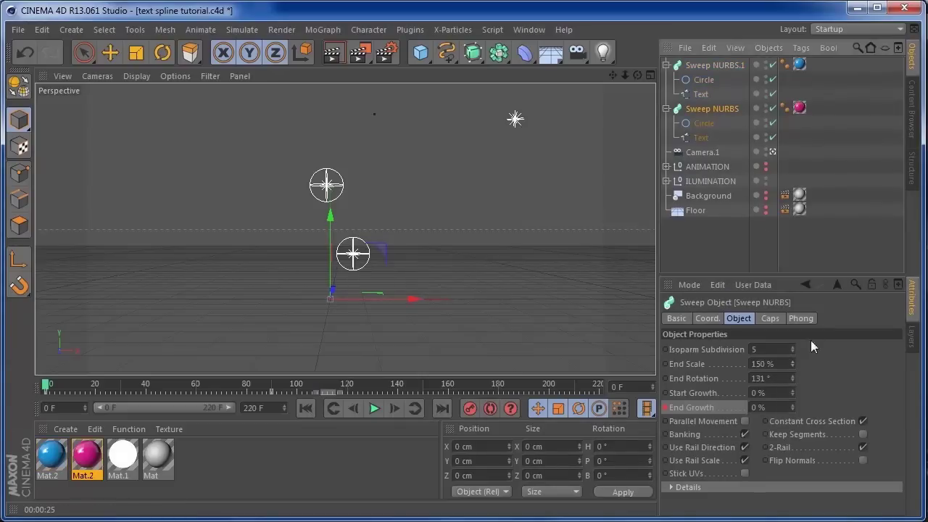
pyautogui.moveTo(792, 365); pyautogui.dragTo(760, 365)
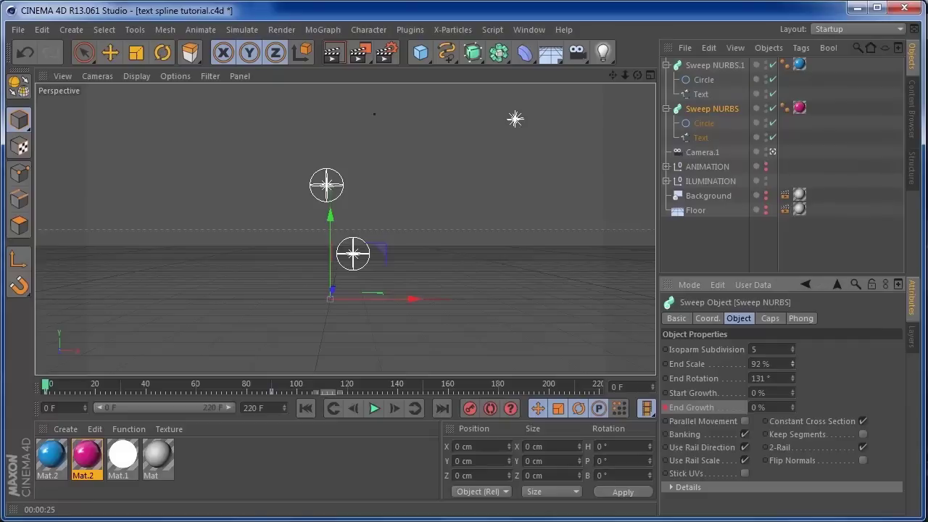
pyautogui.click(375, 410)
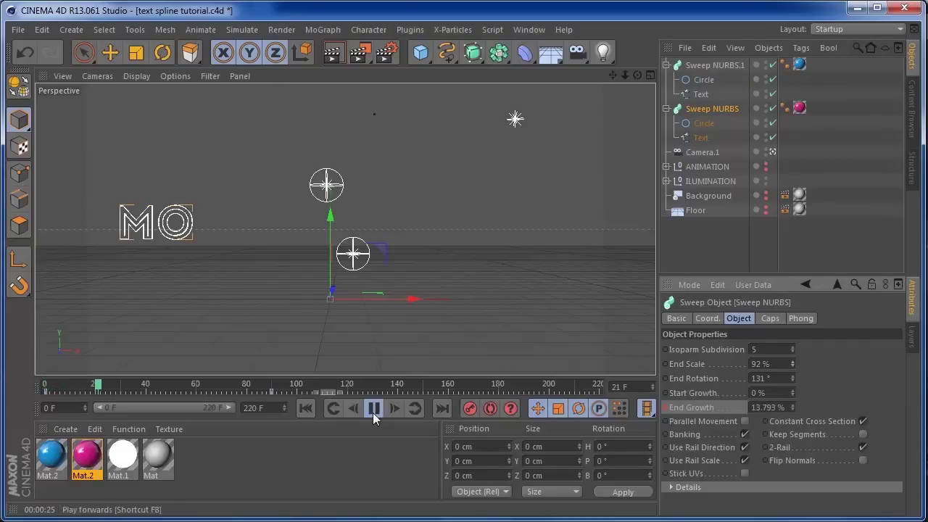
pyautogui.click(707, 258)
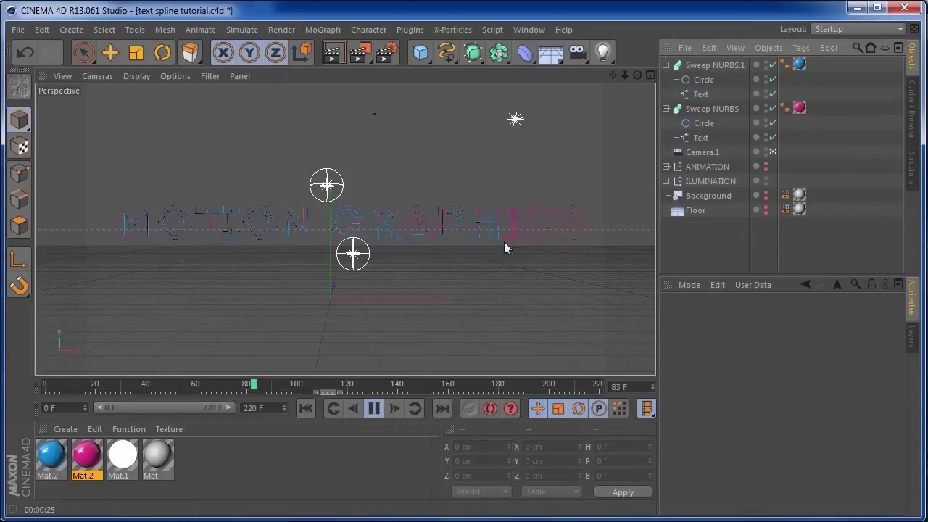
pyautogui.click(374, 409)
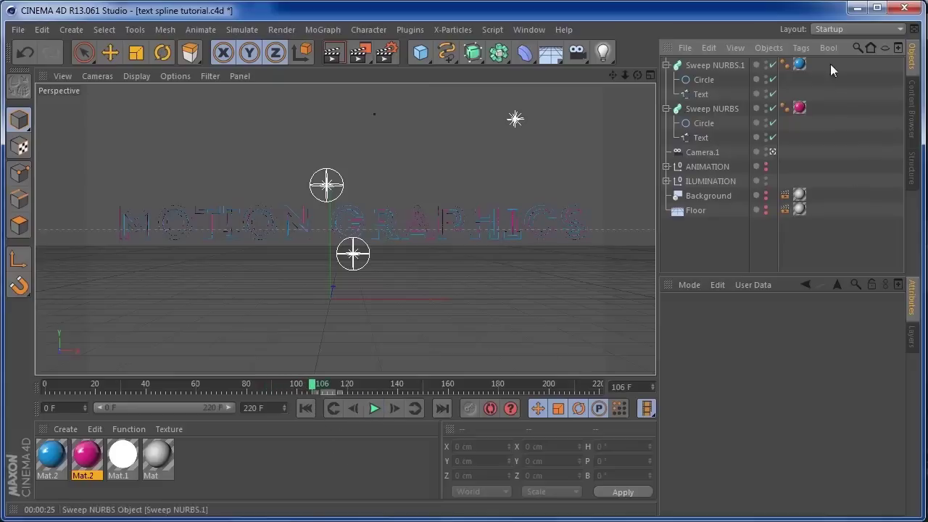
# Set the pink sweep's End Scale to 109 % and replay the growth animation from the start.
pyautogui.click(703, 109)
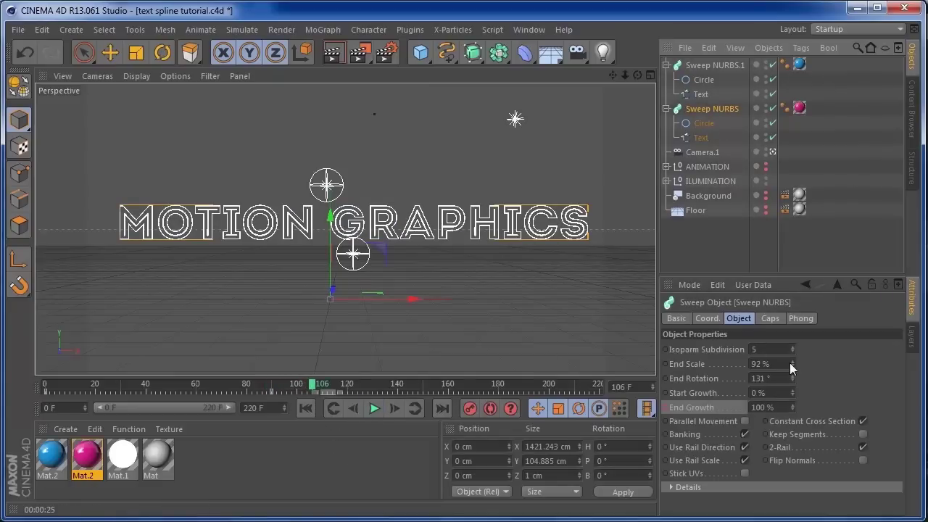
pyautogui.moveTo(791, 362); pyautogui.dragTo(791, 355)
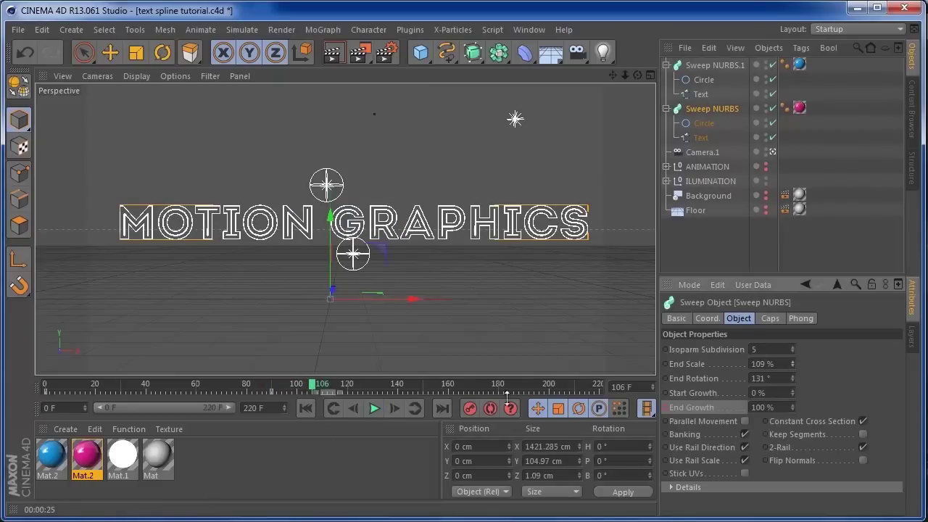
pyautogui.click(307, 408)
pyautogui.click(662, 257)
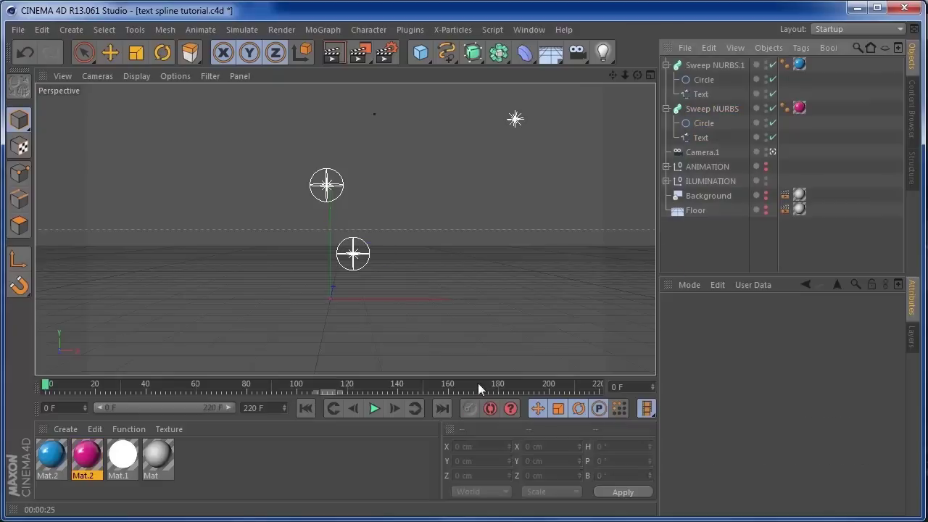
pyautogui.click(374, 409)
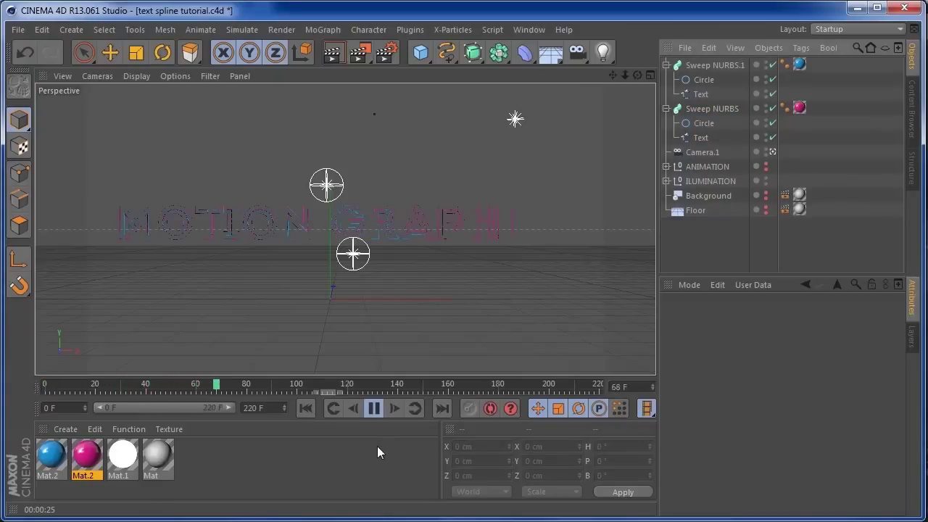
pyautogui.click(375, 408)
# Set the pink sweep's End Scale to 141 % and replay the growth animation from frame 0.
pyautogui.click(307, 410)
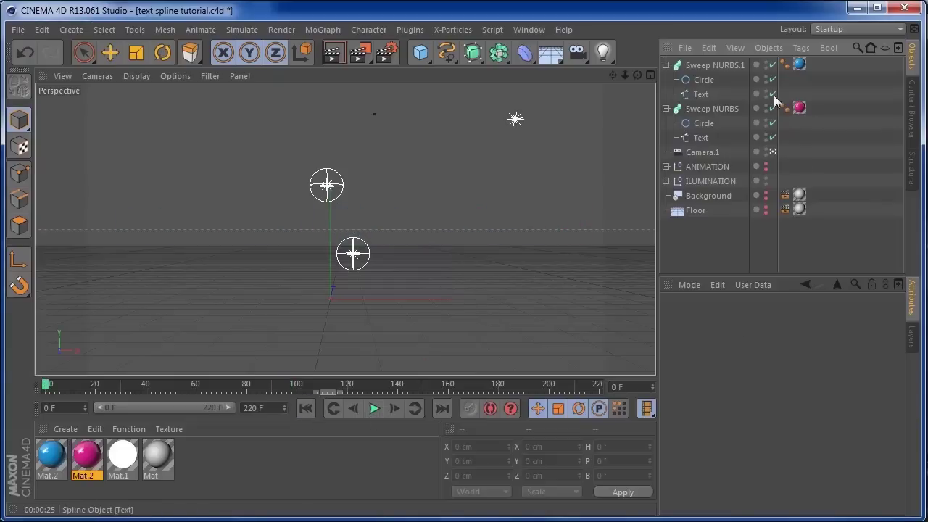
pyautogui.click(713, 110)
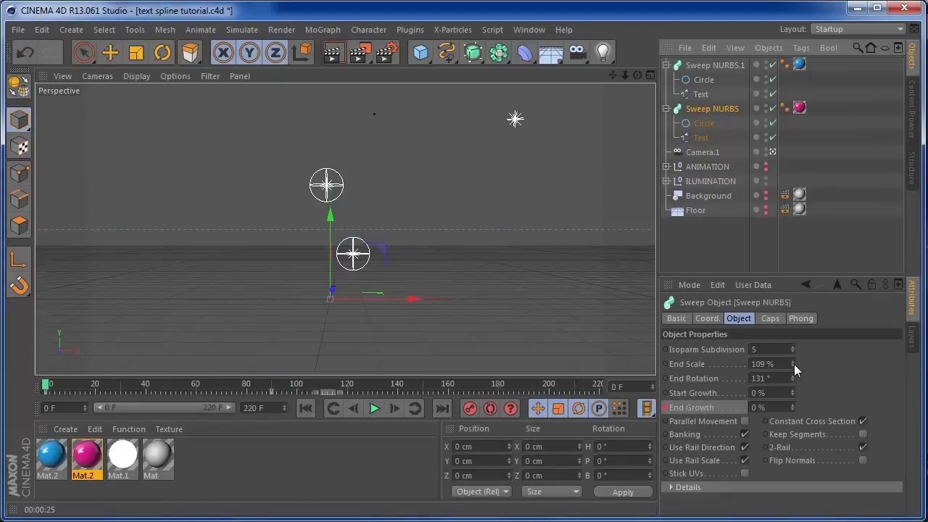
pyautogui.moveTo(794, 364); pyautogui.dragTo(799, 364)
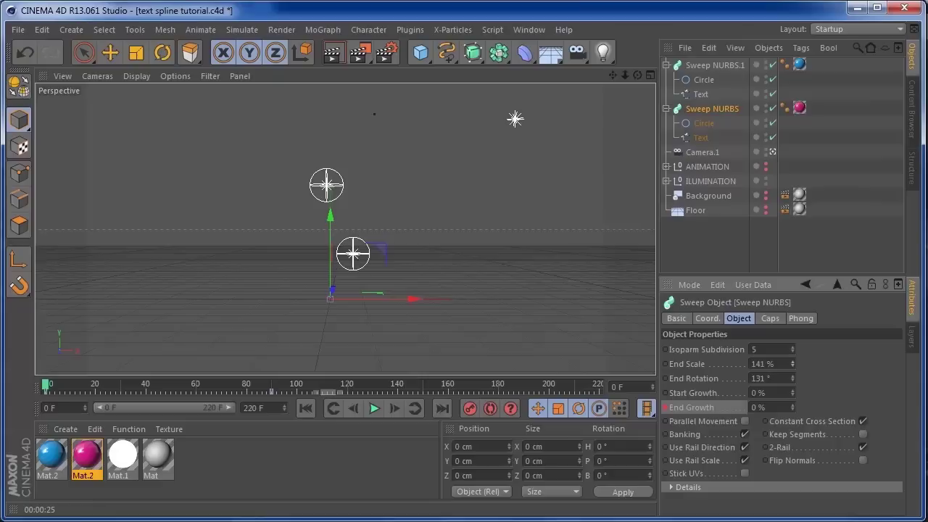
pyautogui.click(371, 409)
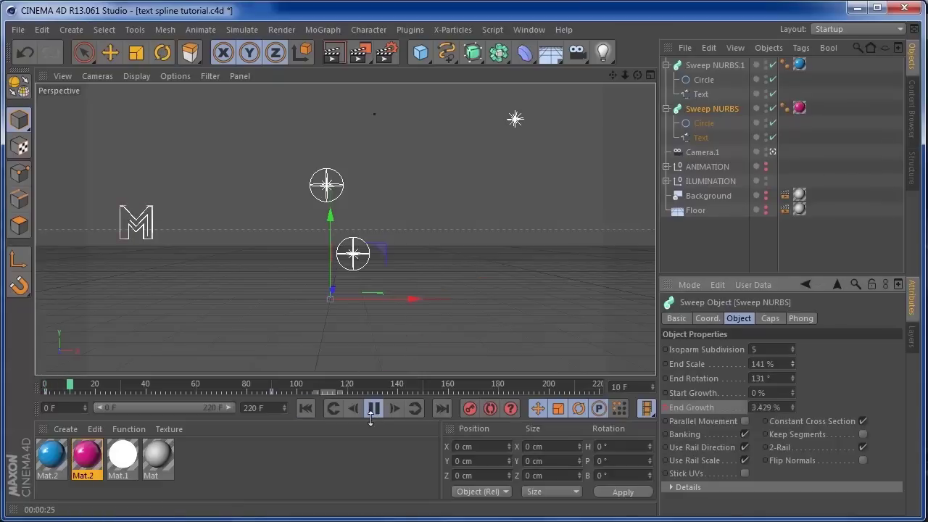
# Deselect the sweep, stop playback at frame 110 and render the viewport to examine both outlines.
pyautogui.click(703, 240)
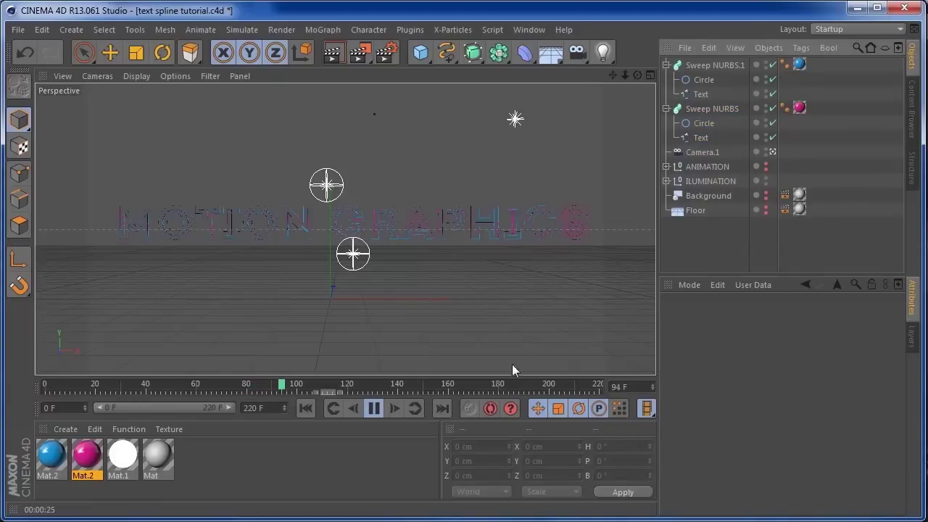
pyautogui.click(375, 408)
pyautogui.click(335, 54)
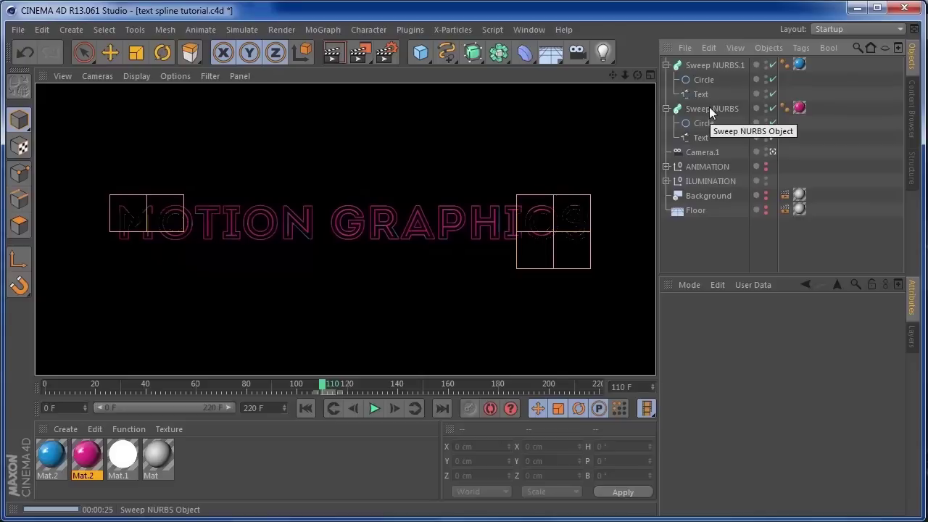
# Set the blue sweep's End Scale to 183 % and render the viewport with nothing selected.
pyautogui.click(707, 68)
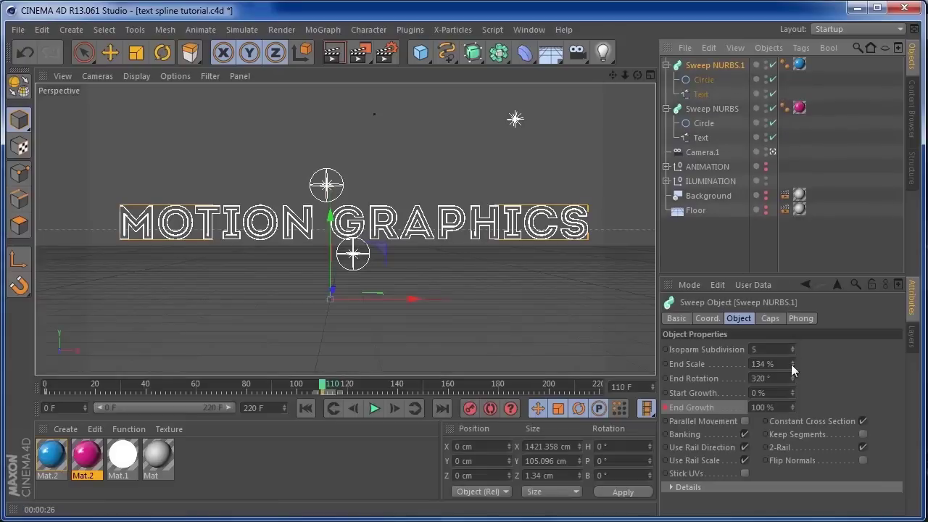
pyautogui.moveTo(791, 364); pyautogui.dragTo(792, 356)
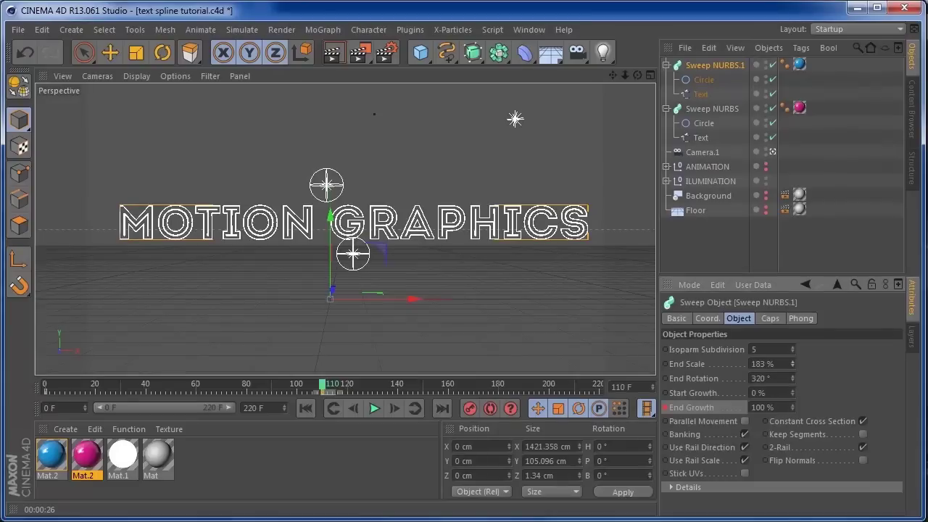
pyautogui.moveTo(791, 364); pyautogui.dragTo(792, 364)
pyautogui.click(703, 254)
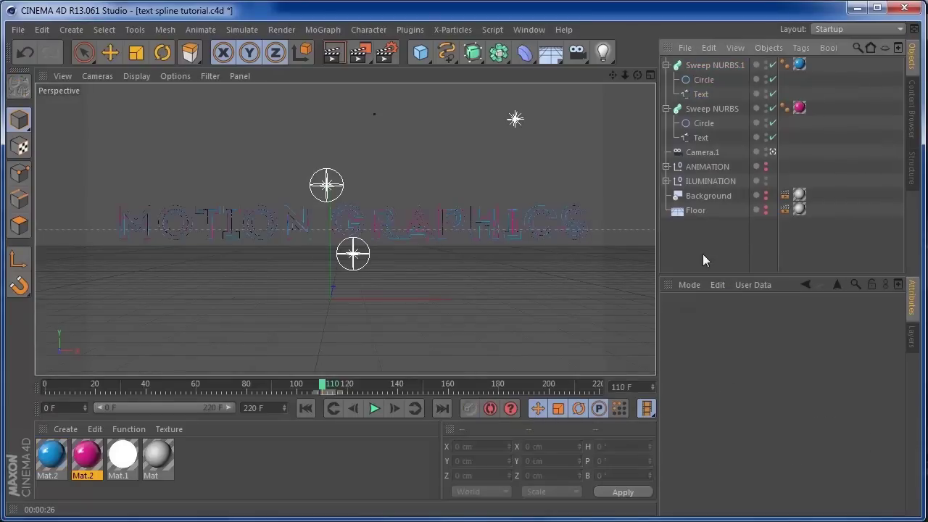
pyautogui.click(332, 52)
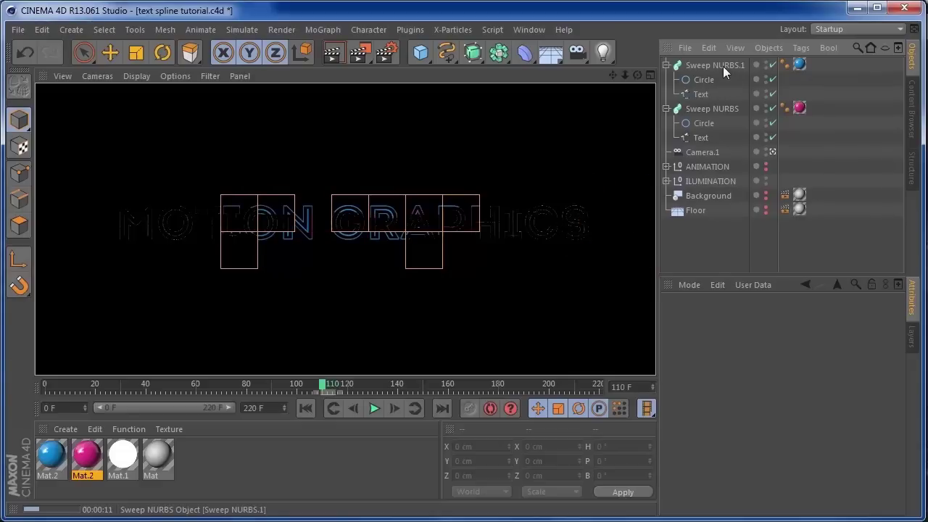
# Set the pink sweep's End Rotation to 154° and render the viewport again.
pyautogui.click(702, 108)
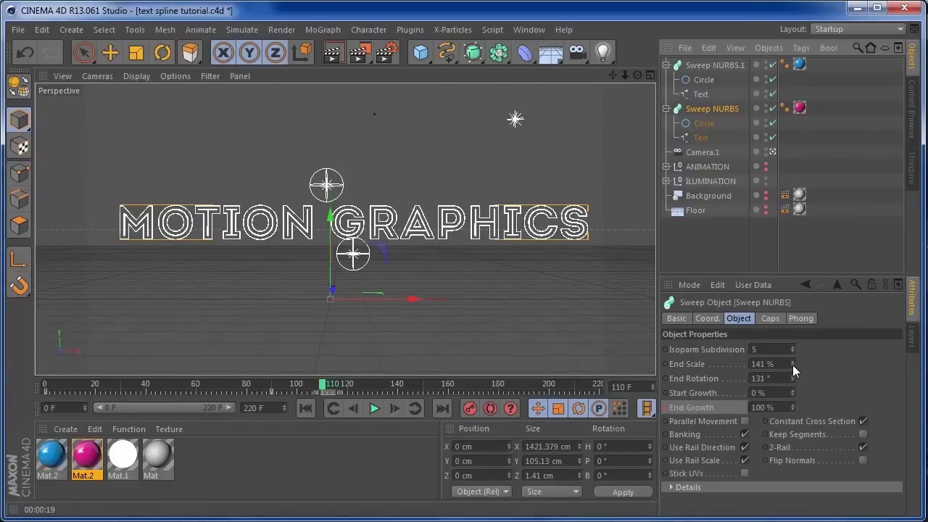
pyautogui.moveTo(794, 379); pyautogui.dragTo(794, 372)
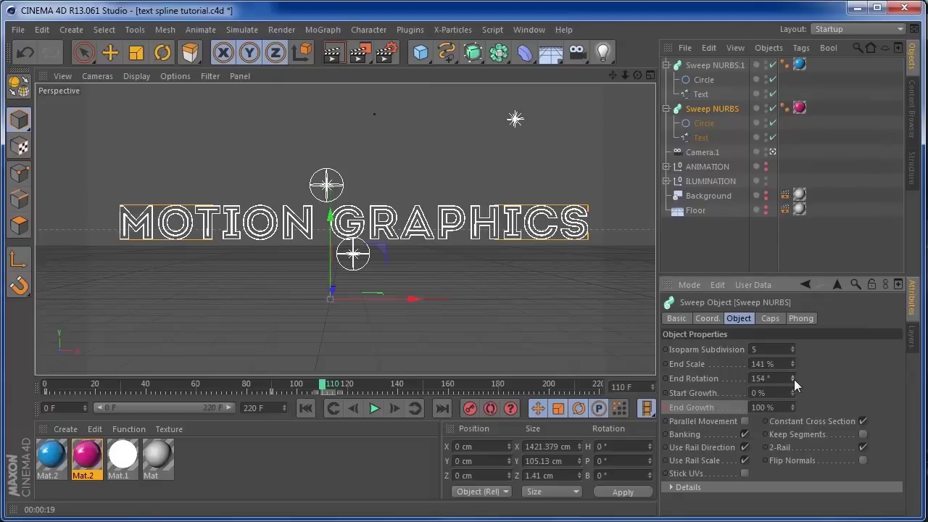
pyautogui.click(334, 52)
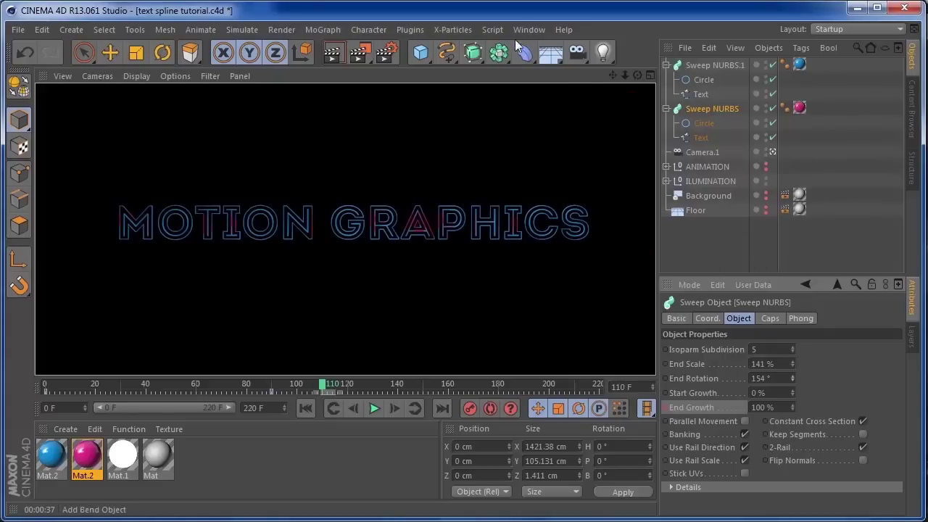
# Add a Text spline reading "tuts" and shift it along X to about 174 cm.
pyautogui.click(448, 54)
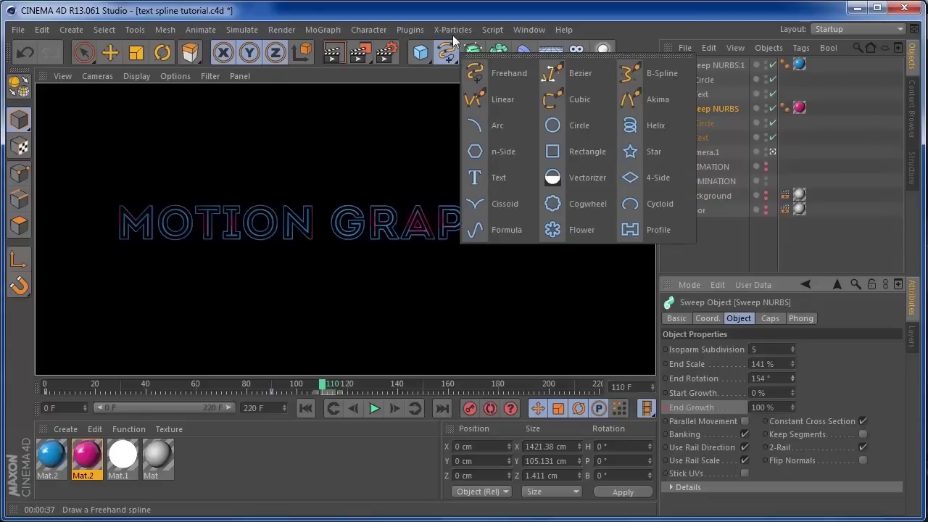
pyautogui.click(450, 55)
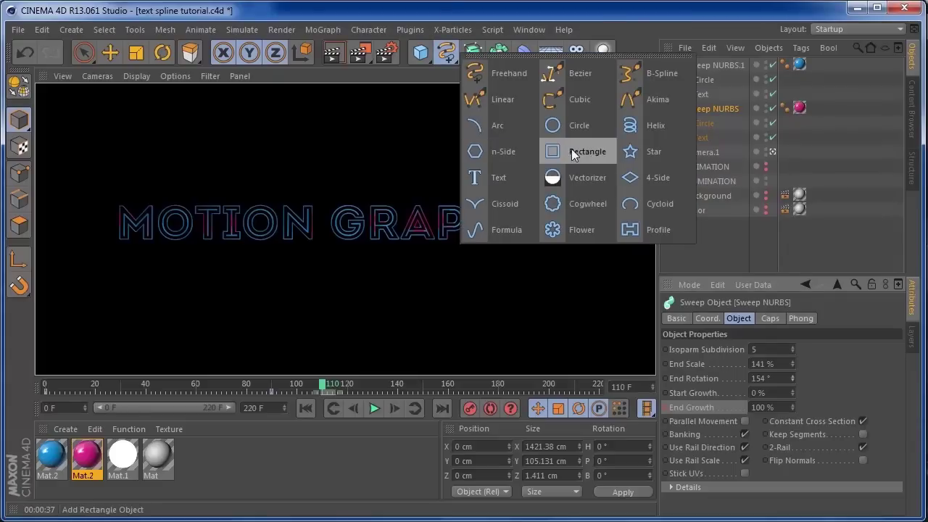
pyautogui.click(481, 183)
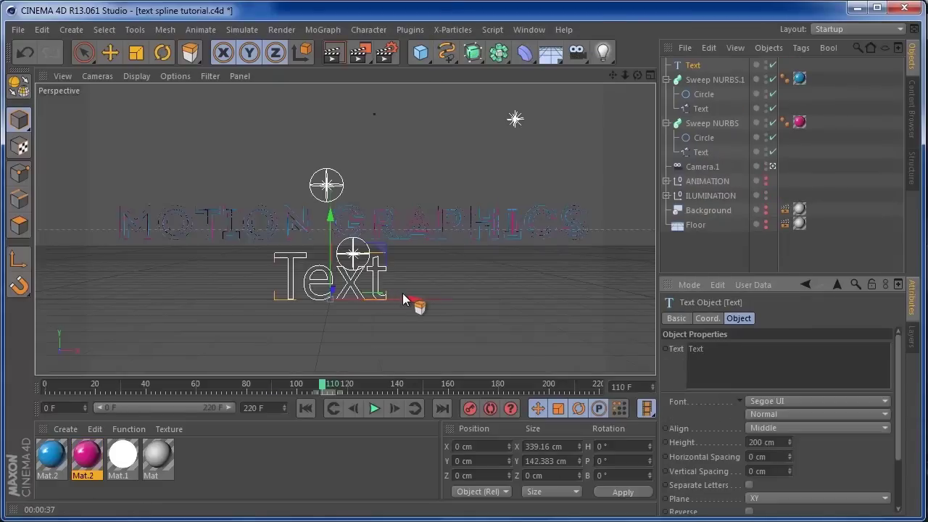
pyautogui.moveTo(414, 298); pyautogui.dragTo(471, 299)
pyautogui.click(716, 354)
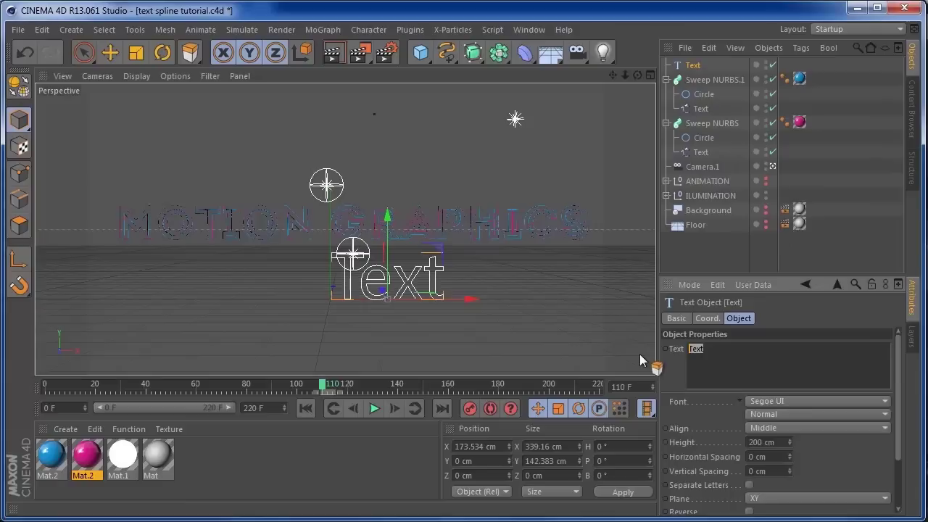
pyautogui.write('tuts')
# Change the "tuts" text spline's font to Intro Inline.
pyautogui.click(855, 401)
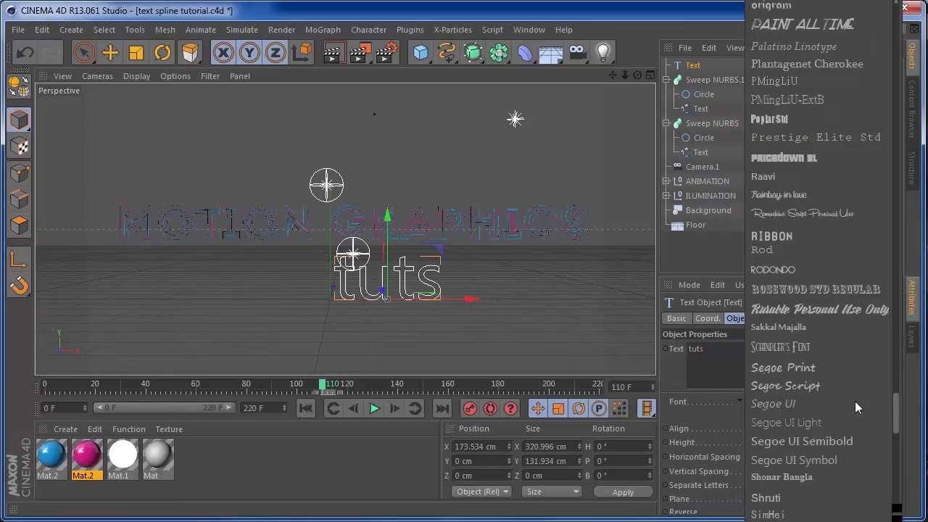
pyautogui.moveTo(902, 422); pyautogui.dragTo(901, 234)
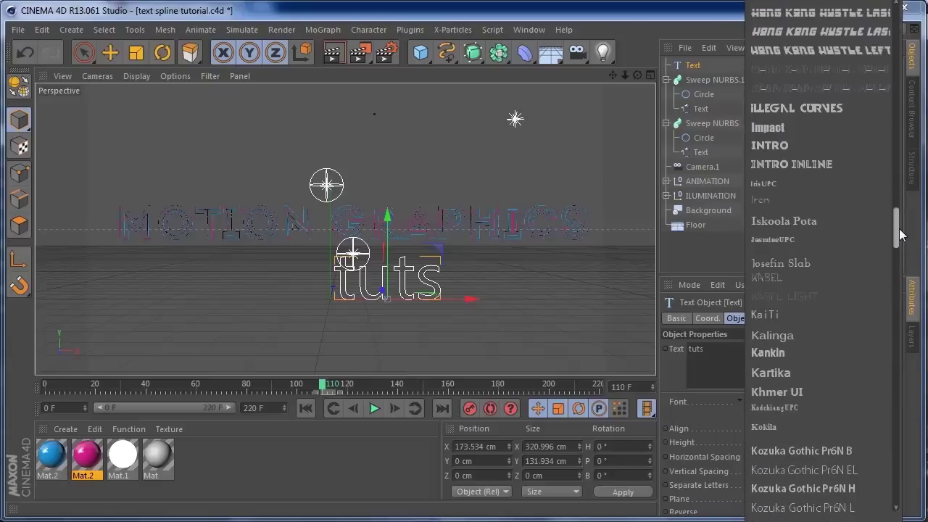
pyautogui.click(835, 165)
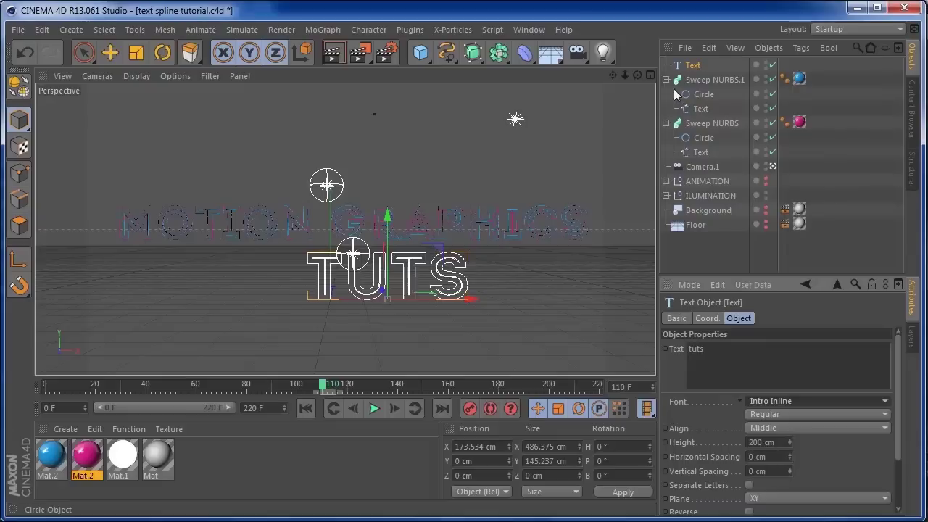
# Set the "tuts" text height to 127 cm and place it under the end of the title at about X 540 cm, Y 70 cm.
pyautogui.moveTo(584, 80); pyautogui.dragTo(595, 305)
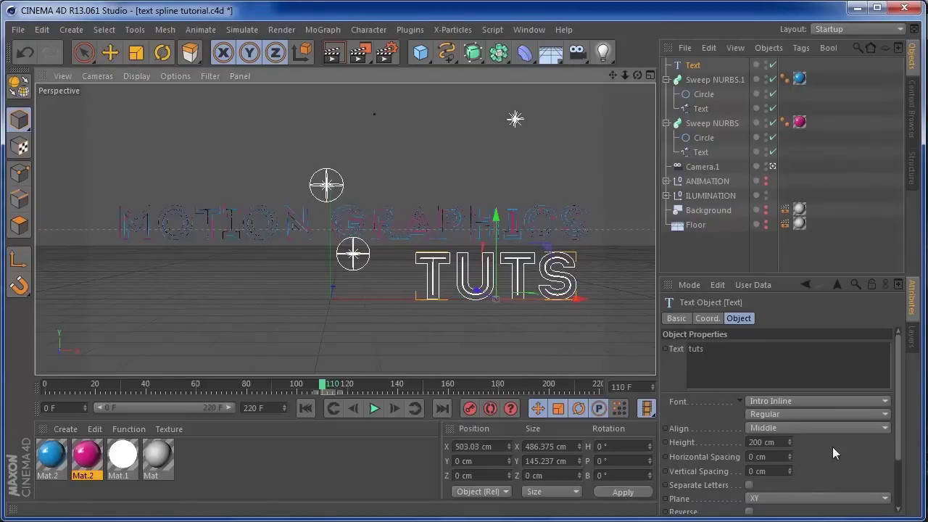
pyautogui.moveTo(788, 442); pyautogui.dragTo(789, 491)
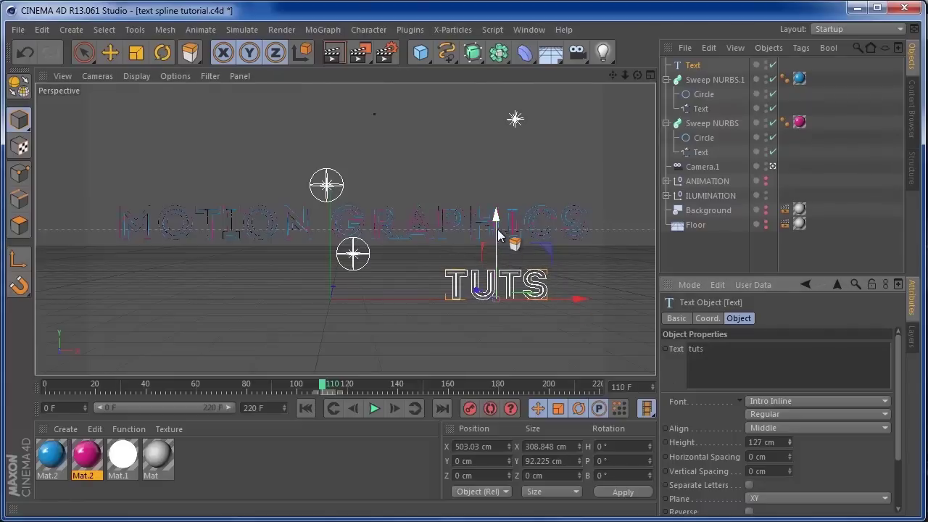
pyautogui.moveTo(495, 215); pyautogui.dragTo(497, 201)
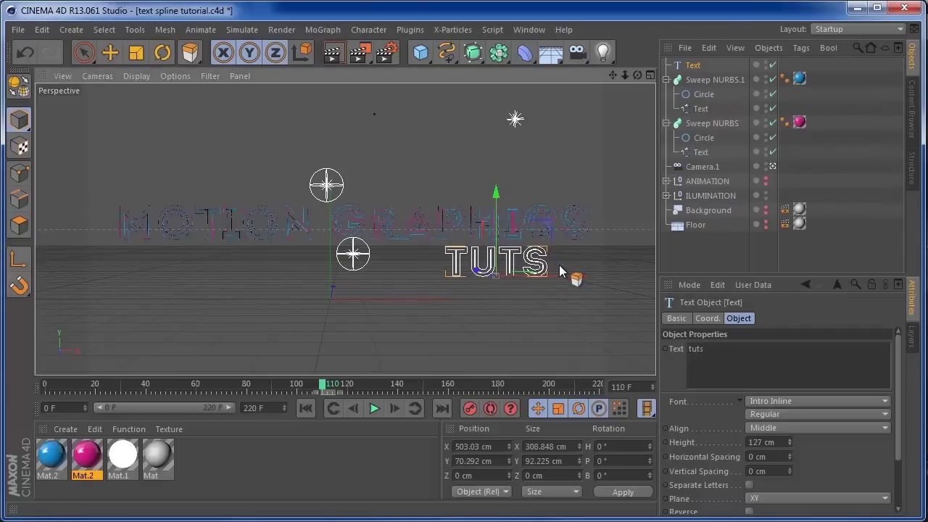
pyautogui.moveTo(578, 280); pyautogui.dragTo(594, 284)
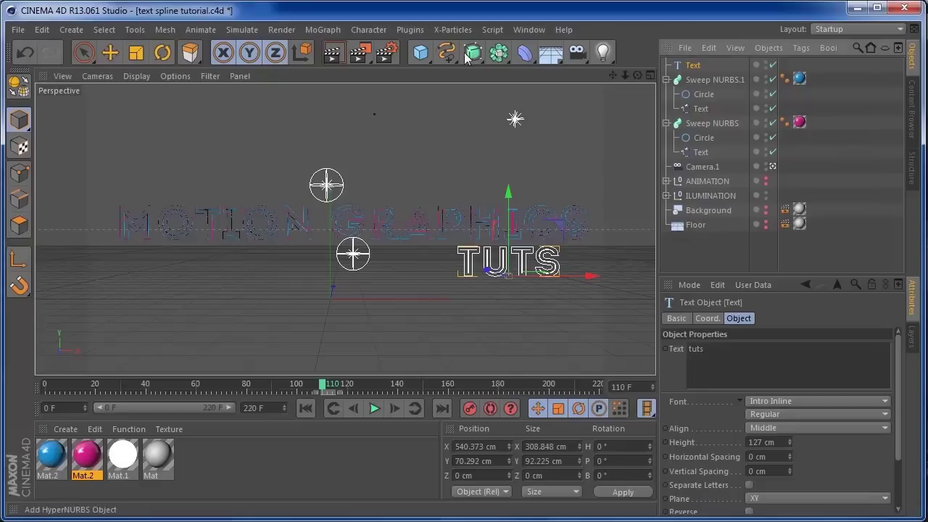
# Put the "tuts" text inside an Extrude NURBS and set its Z movement to 43 cm.
pyautogui.moveTo(472, 52); pyautogui.dragTo(641, 76)
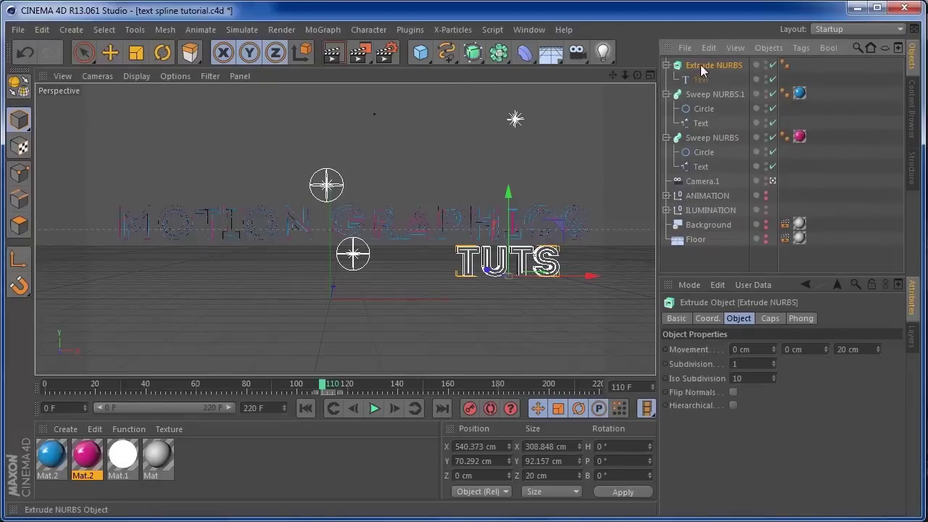
pyautogui.click(878, 348)
pyautogui.moveTo(878, 349); pyautogui.dragTo(888, 349)
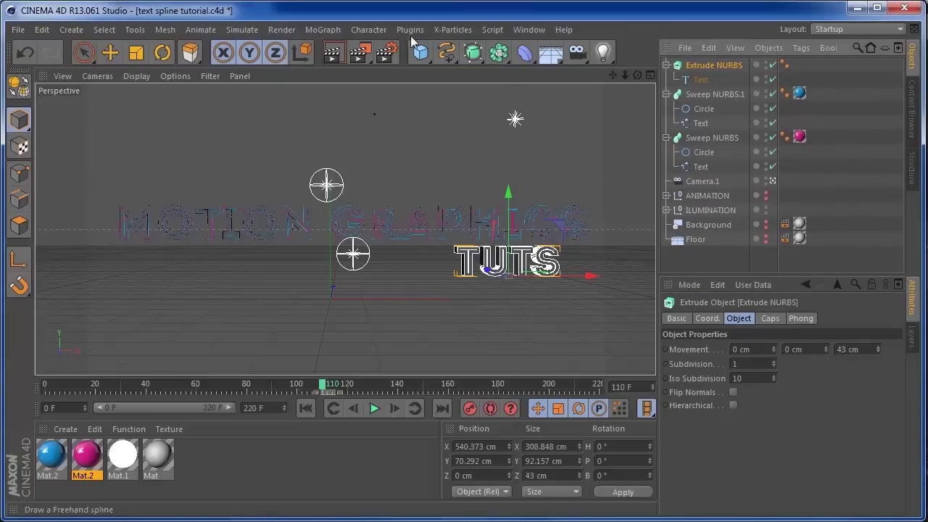
# Wrap the extruded text in a MoGraph Fracture object with its mode set to Explode Segments & Connect.
pyautogui.click(323, 29)
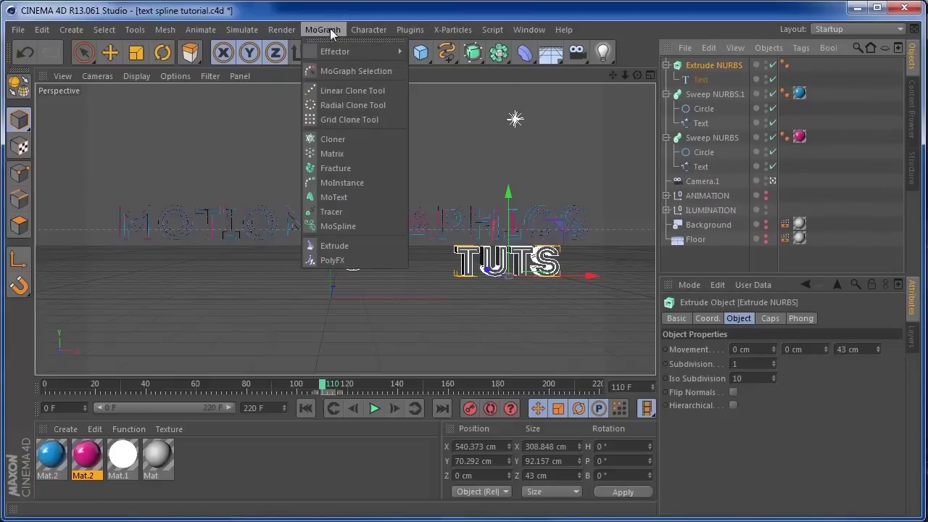
pyautogui.keyDown('alt'); pyautogui.click(349, 167); pyautogui.keyUp('alt')
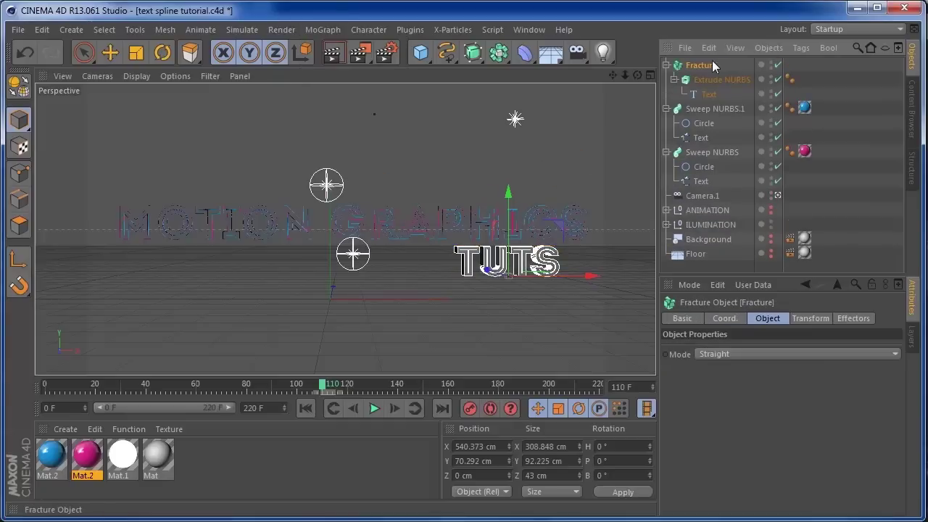
pyautogui.click(771, 354)
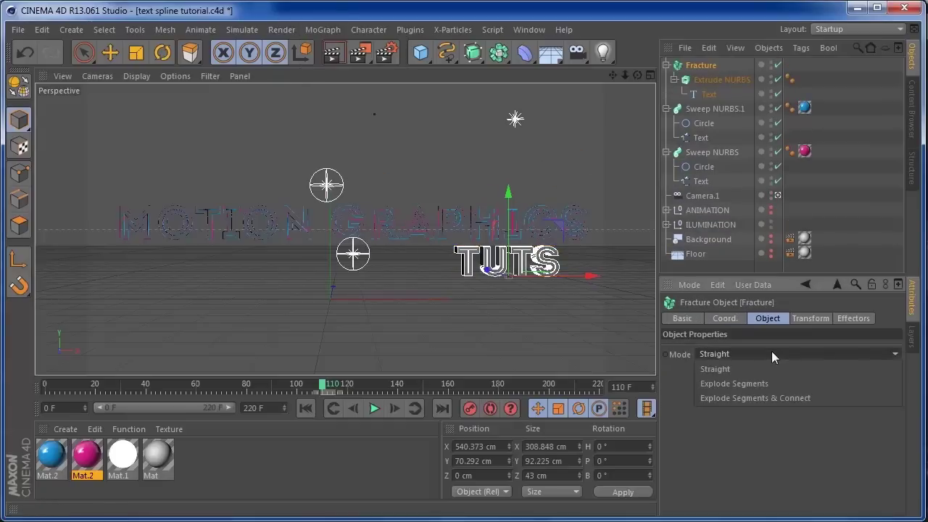
pyautogui.click(727, 398)
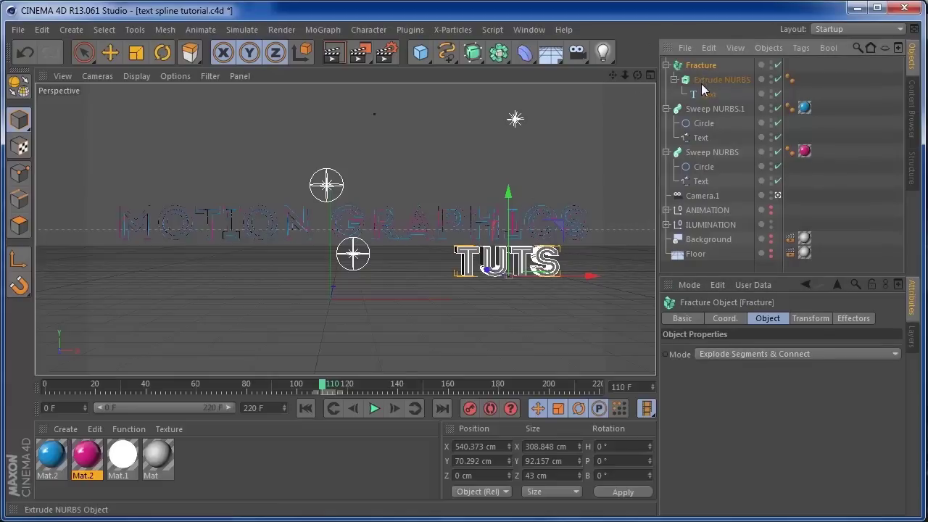
# Add a Shader effector to the Fracture object and raise it to about Y 79 cm.
pyautogui.click(323, 29)
pyautogui.moveTo(329, 53)
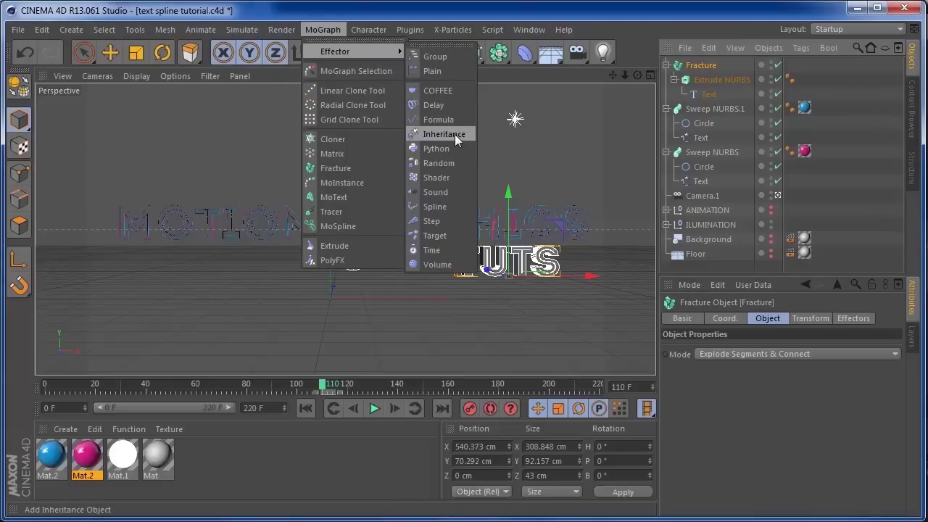
pyautogui.click(442, 179)
pyautogui.moveTo(330, 254); pyautogui.dragTo(331, 194)
# Set the Shader effector's heading rotation to 90° and open its falloff settings.
pyautogui.click(724, 319)
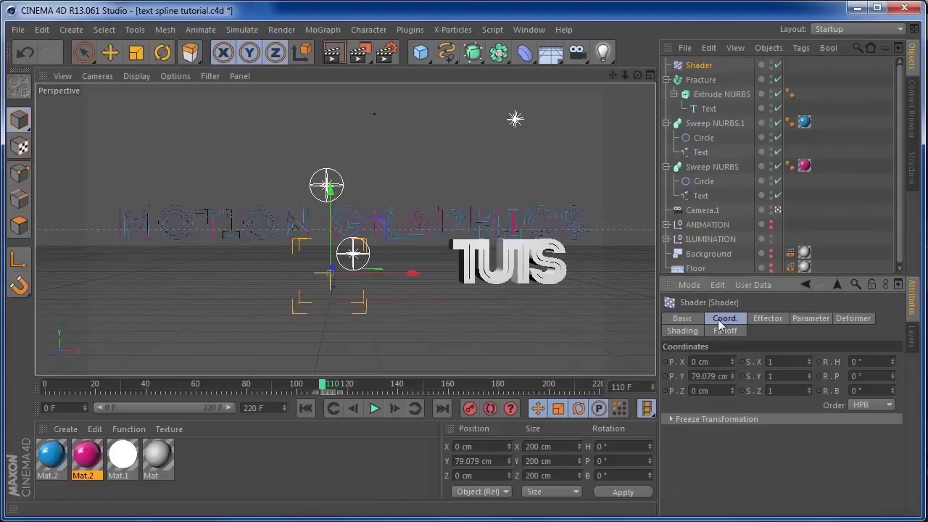
pyautogui.moveTo(892, 361); pyautogui.dragTo(893, 311)
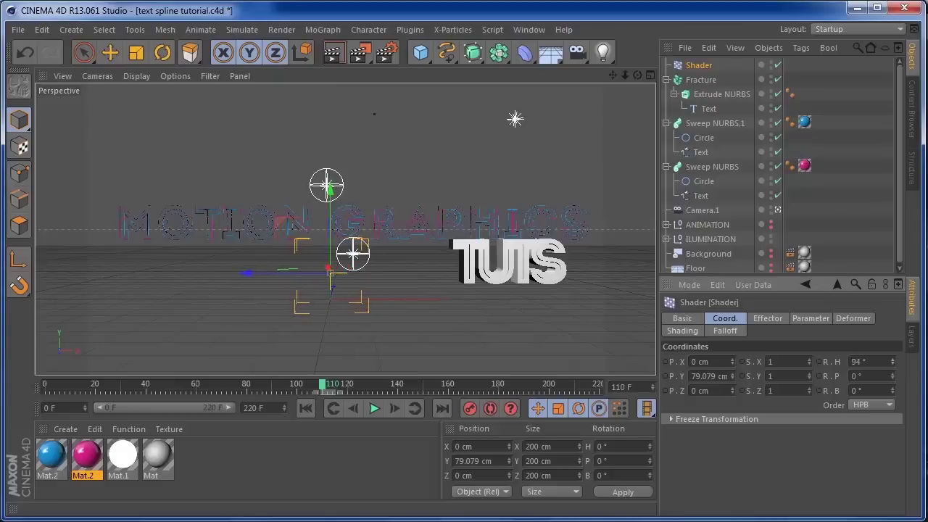
pyautogui.click(891, 367)
pyautogui.click(892, 367)
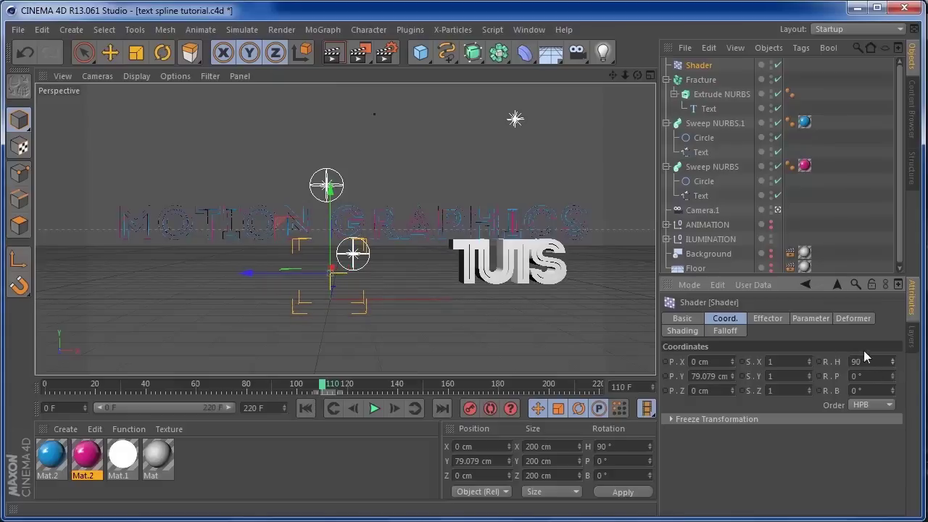
pyautogui.click(725, 331)
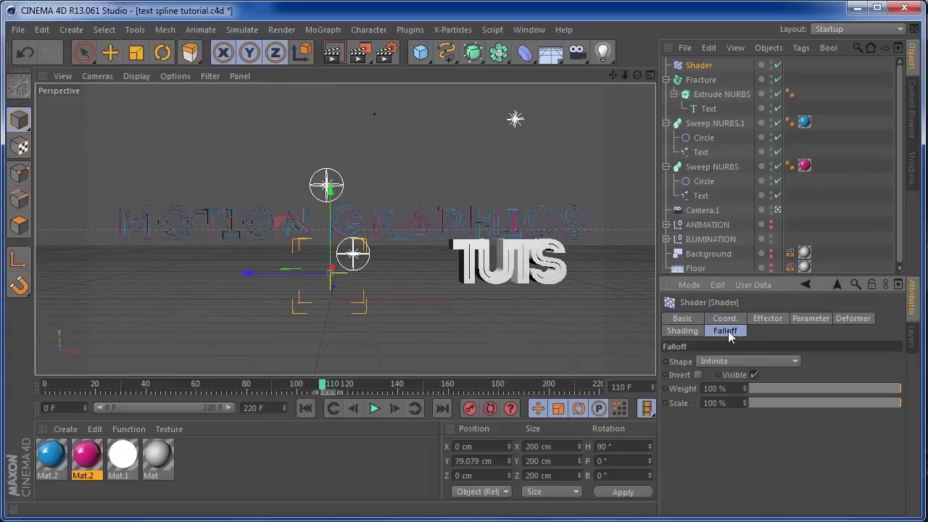
# Set the Shader effector's falloff shape to Linear and move the effector to about X 187 cm, Y 103 cm.
pyautogui.click(773, 361)
pyautogui.click(765, 449)
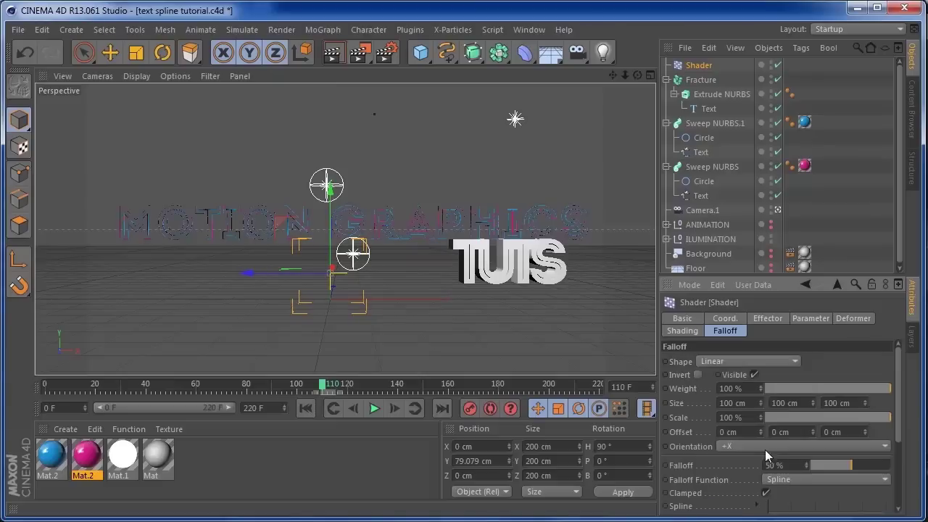
pyautogui.moveTo(250, 272); pyautogui.dragTo(297, 278)
pyautogui.moveTo(396, 206); pyautogui.dragTo(396, 199)
# Check the effectors assigned to the Fracture object and set the Shader effector's uniform Scale parameter to -1.
pyautogui.click(701, 82)
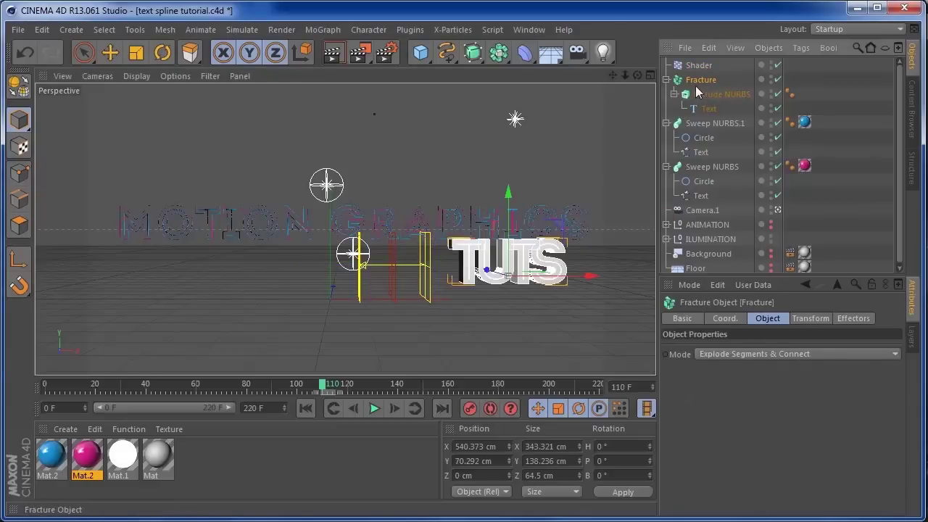
pyautogui.click(853, 319)
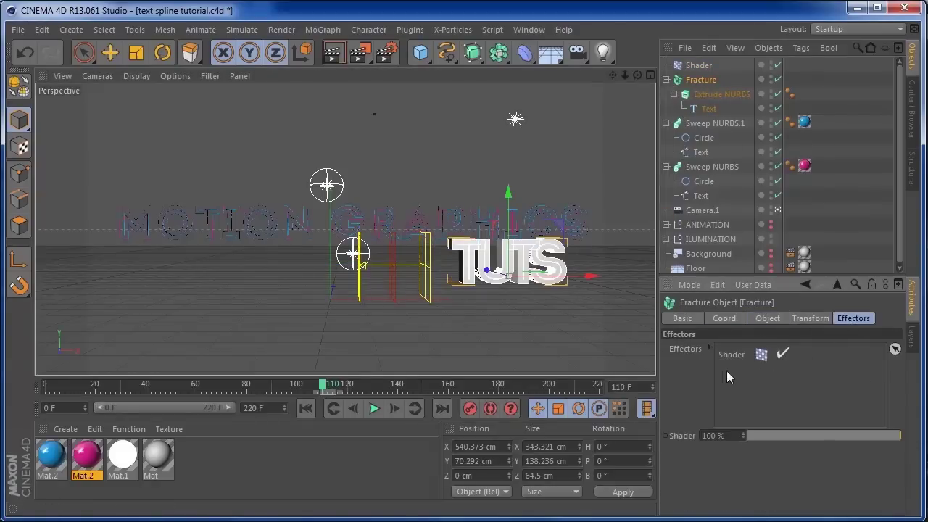
pyautogui.click(698, 65)
pyautogui.click(818, 401)
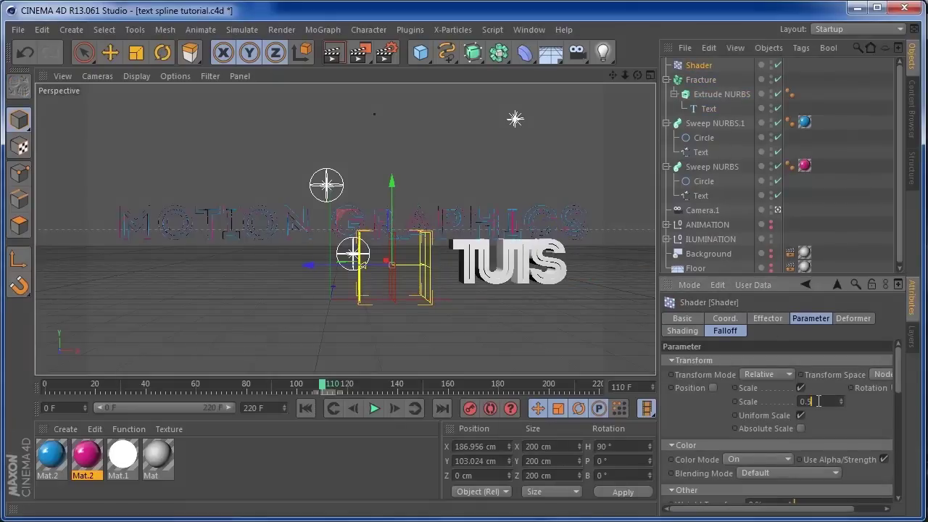
pyautogui.write('-1')
# Enable Rotation in the Shader effector's transform parameters and set its heading (R.H) to 41°.
pyautogui.moveTo(779, 509); pyautogui.dragTo(808, 509)
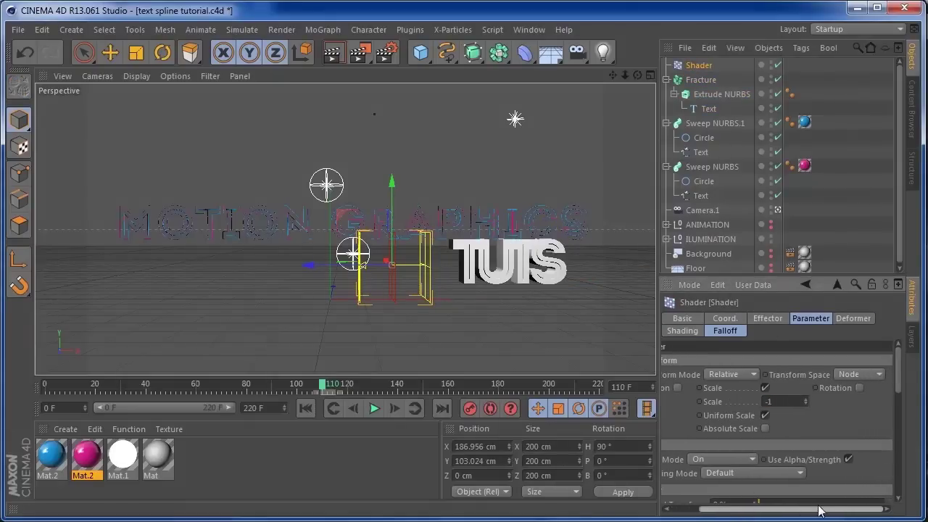
pyautogui.click(859, 388)
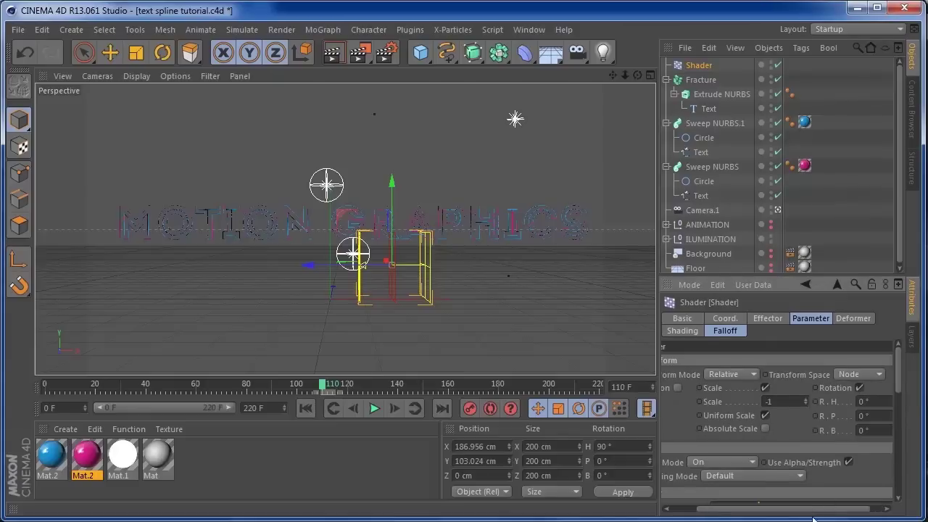
pyautogui.moveTo(814, 510); pyautogui.dragTo(828, 510)
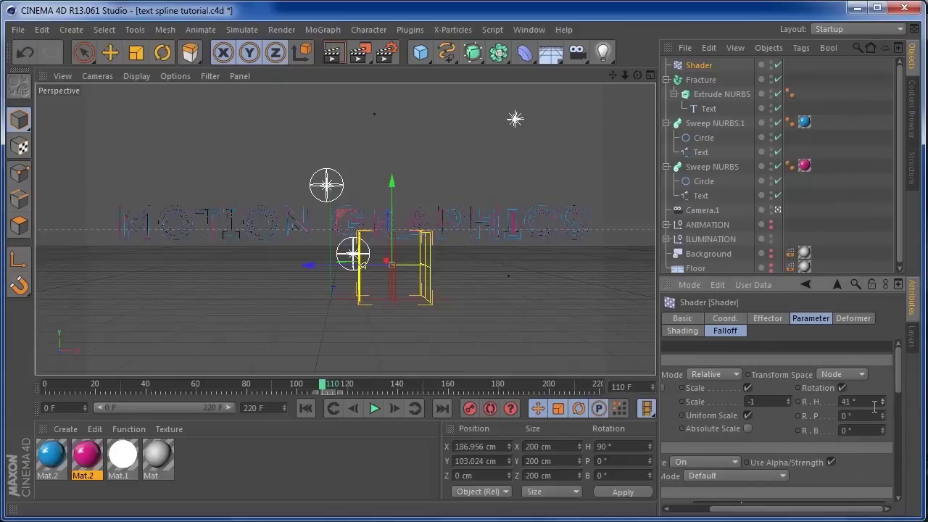
# Keyframe the Shader effector at frame 81 and, moved to about X 884 cm, at frame 131, and play the animation back.
pyautogui.moveTo(325, 390); pyautogui.dragTo(250, 385)
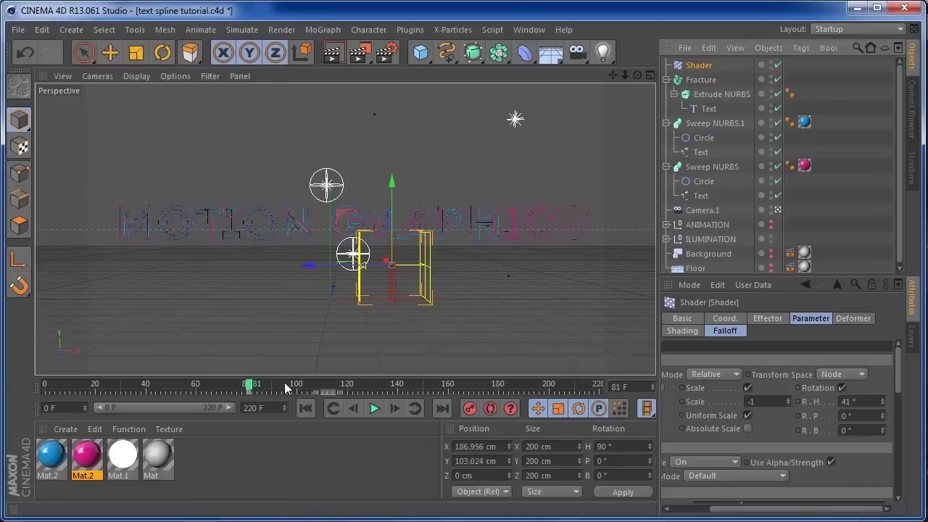
pyautogui.moveTo(252, 388); pyautogui.dragTo(375, 393)
pyautogui.moveTo(309, 266); pyautogui.dragTo(551, 269)
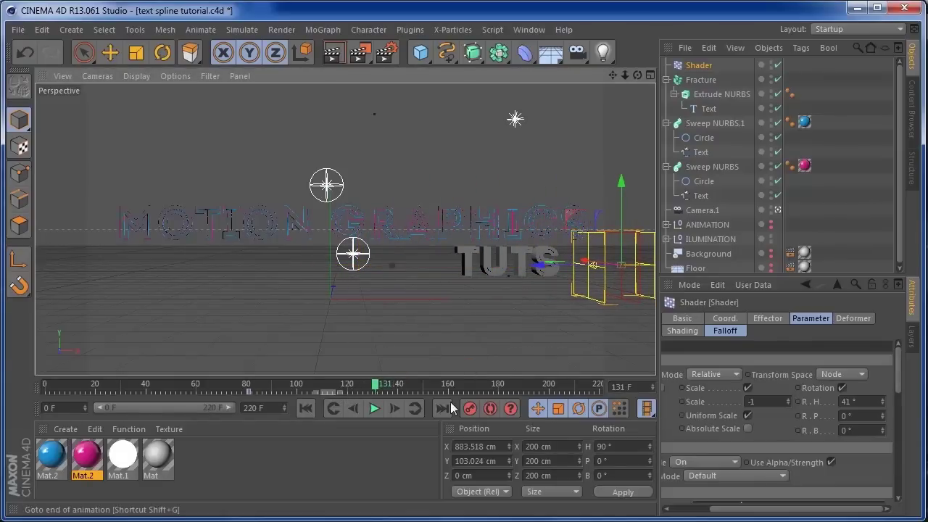
pyautogui.click(305, 408)
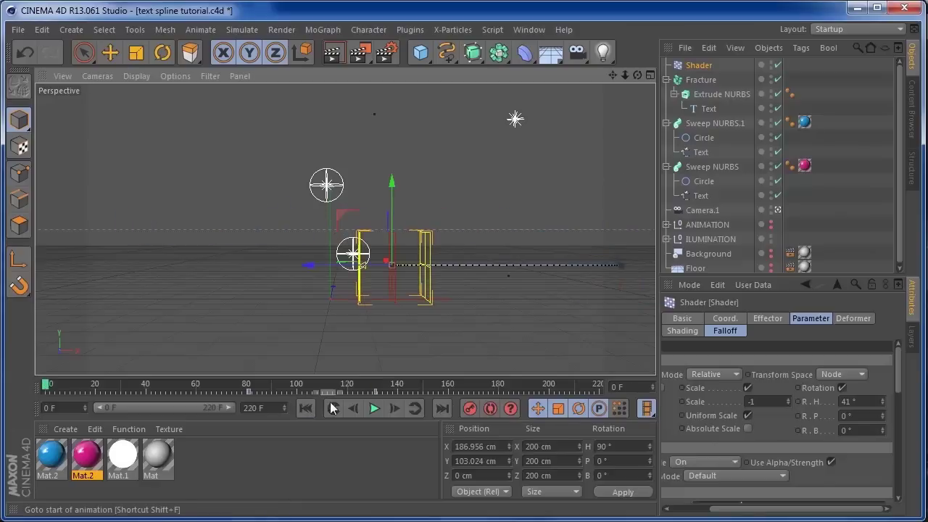
pyautogui.click(374, 409)
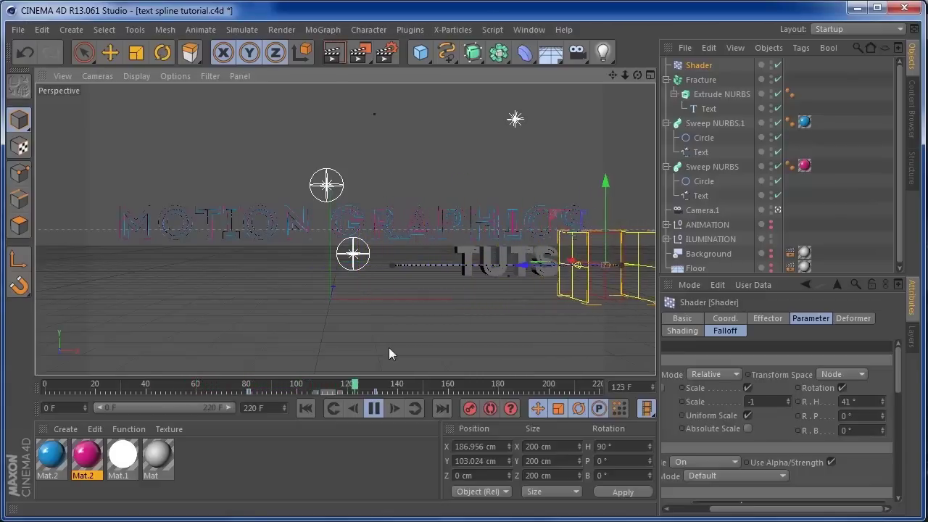
pyautogui.click(374, 408)
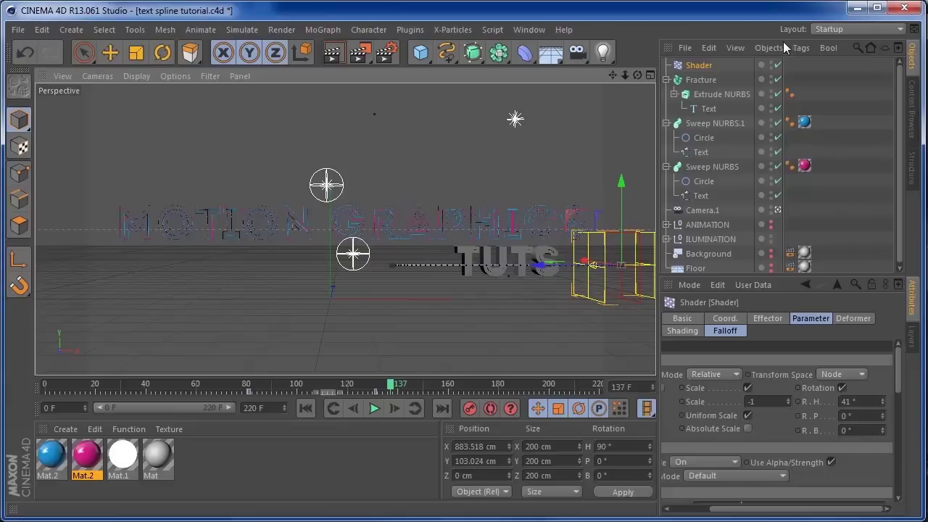
# Add a Delay effector to the Fracture object.
pyautogui.click(698, 80)
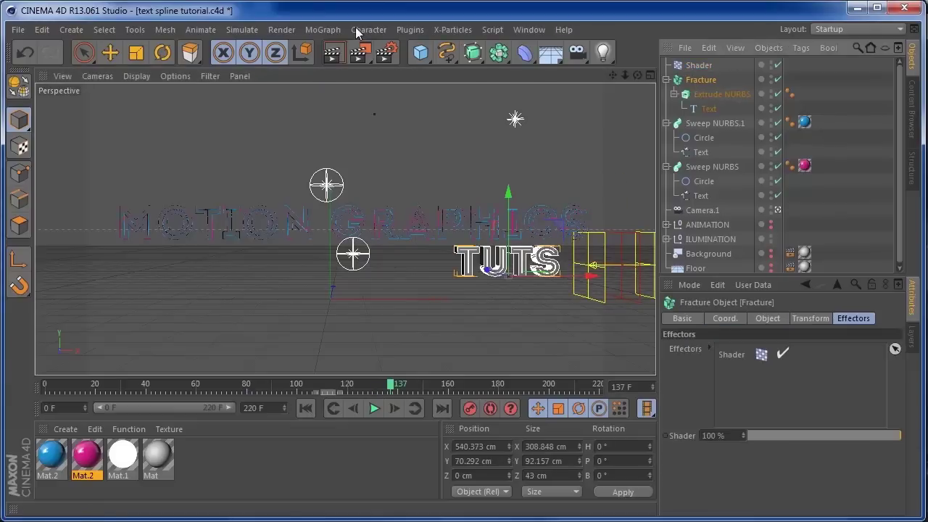
pyautogui.click(327, 31)
pyautogui.moveTo(337, 56)
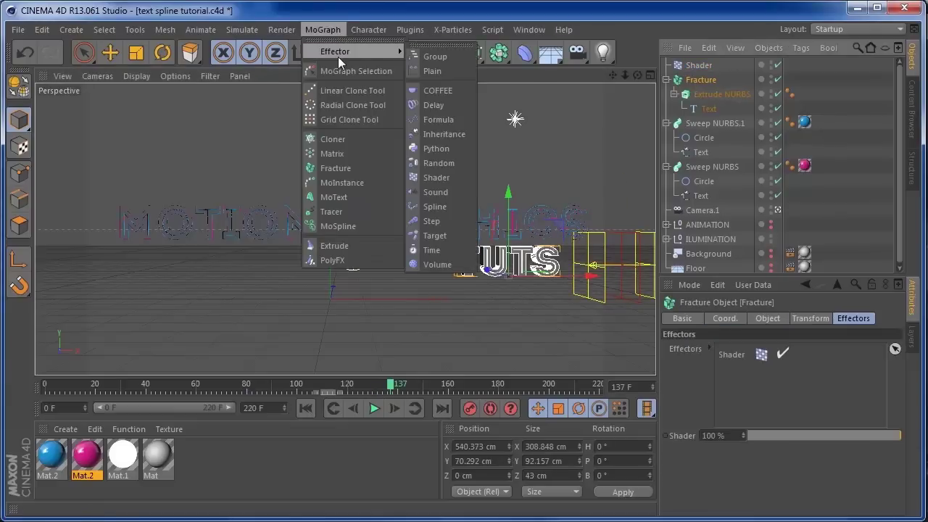
pyautogui.click(443, 104)
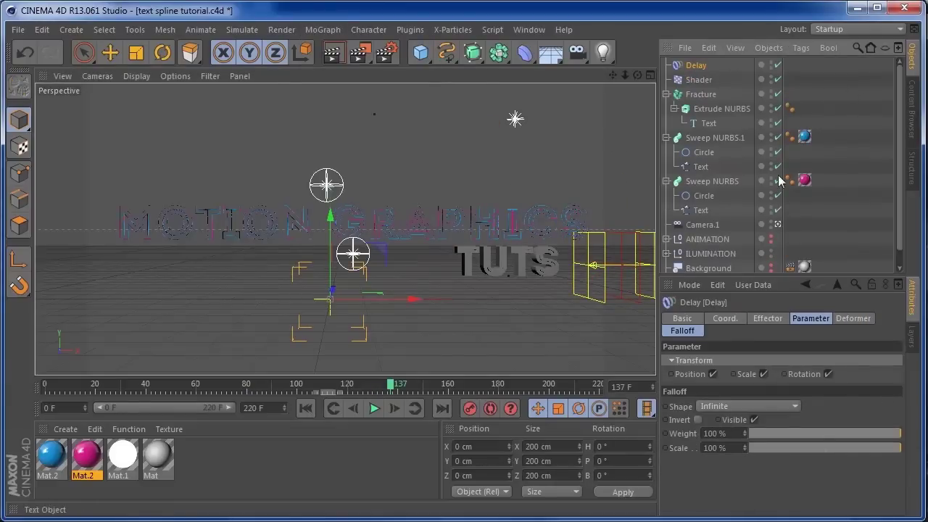
# Set the Delay effector's strength to 61 % and its mode to Spring.
pyautogui.click(768, 318)
pyautogui.moveTo(843, 366); pyautogui.dragTo(846, 366)
pyautogui.click(770, 397)
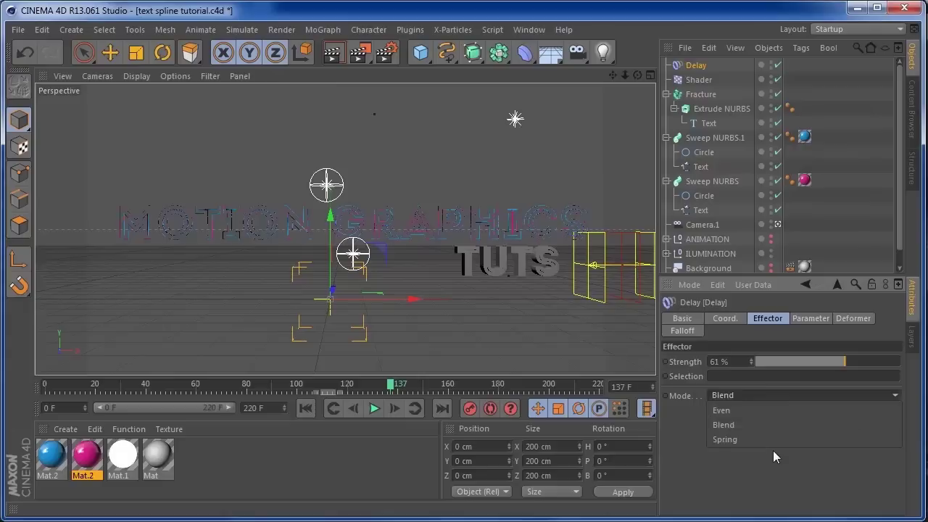
pyautogui.click(768, 440)
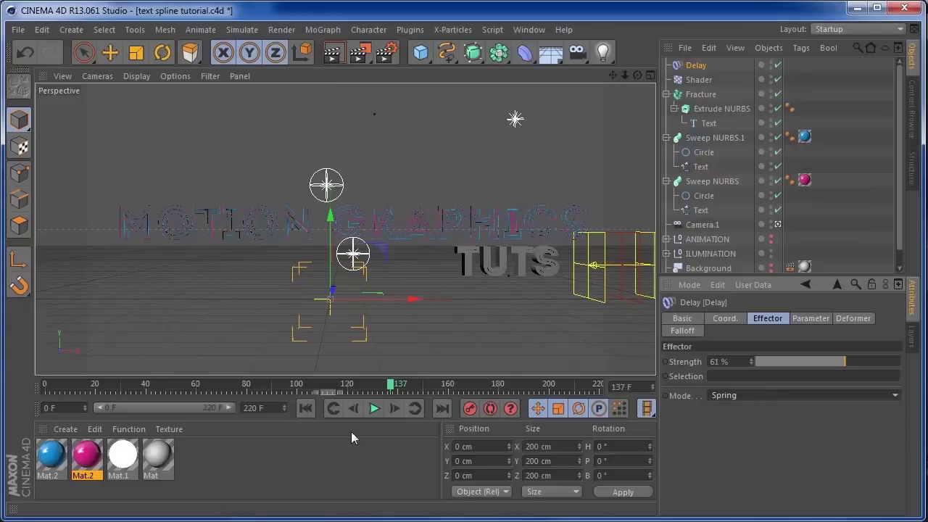
# Play the animation from the start while trying a Delay strength of 84 % and settling on 62 %.
pyautogui.click(305, 408)
pyautogui.click(374, 408)
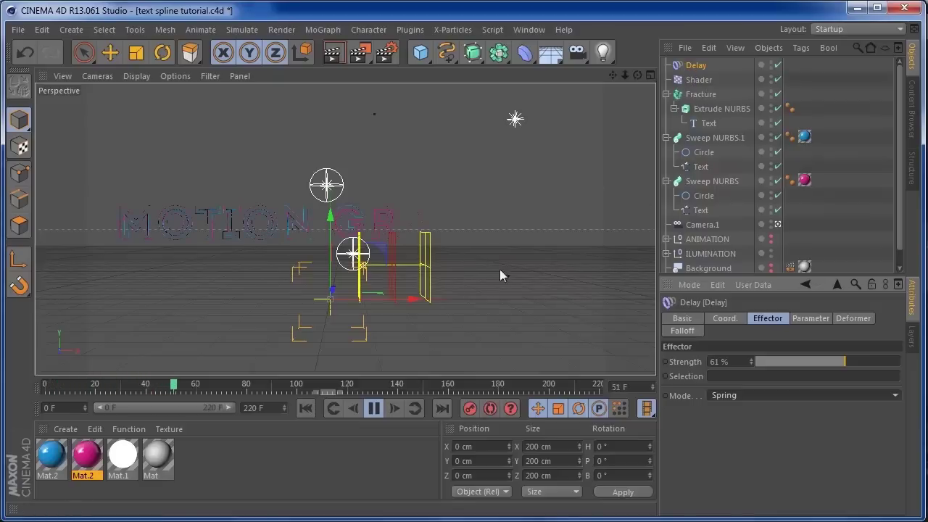
pyautogui.click(878, 362)
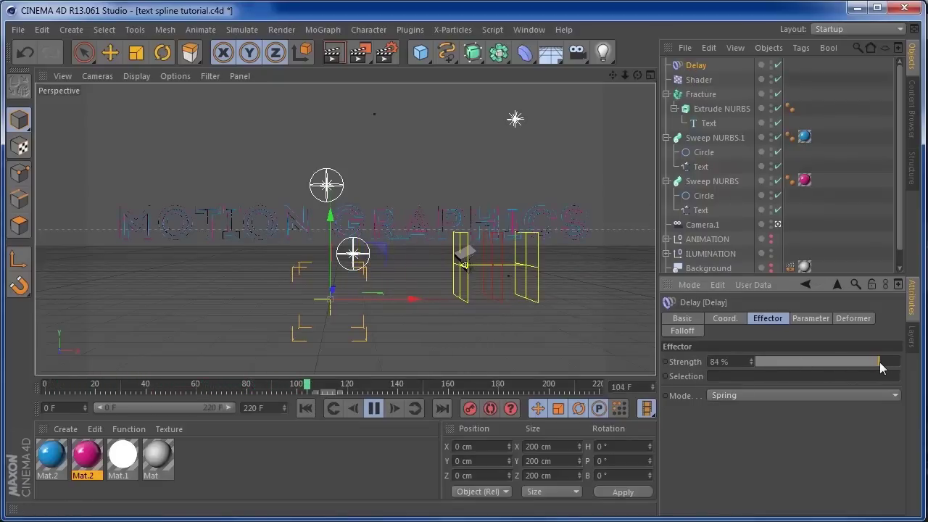
pyautogui.click(308, 410)
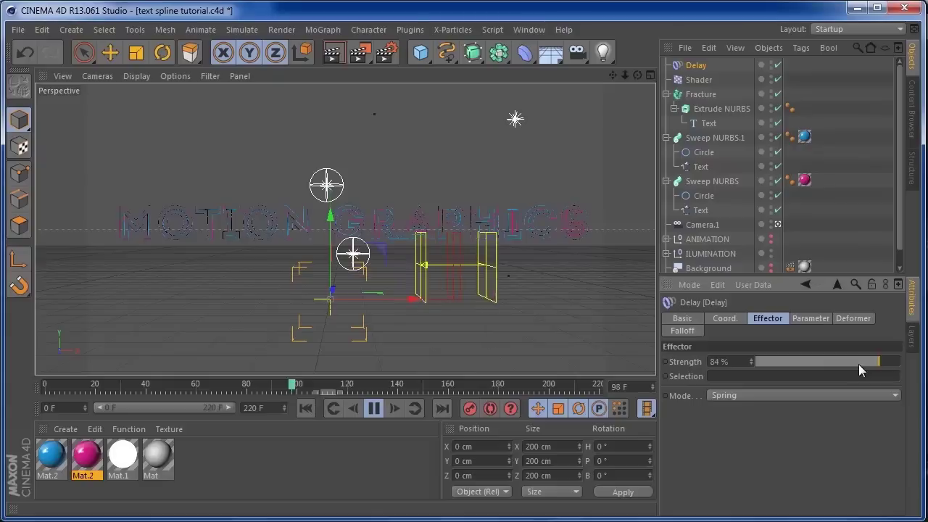
pyautogui.moveTo(855, 362); pyautogui.dragTo(847, 362)
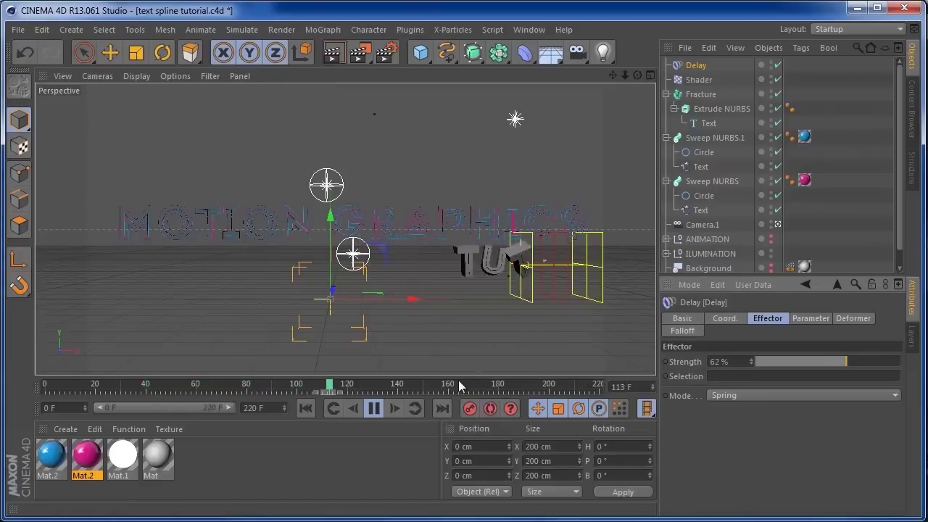
pyautogui.click(374, 409)
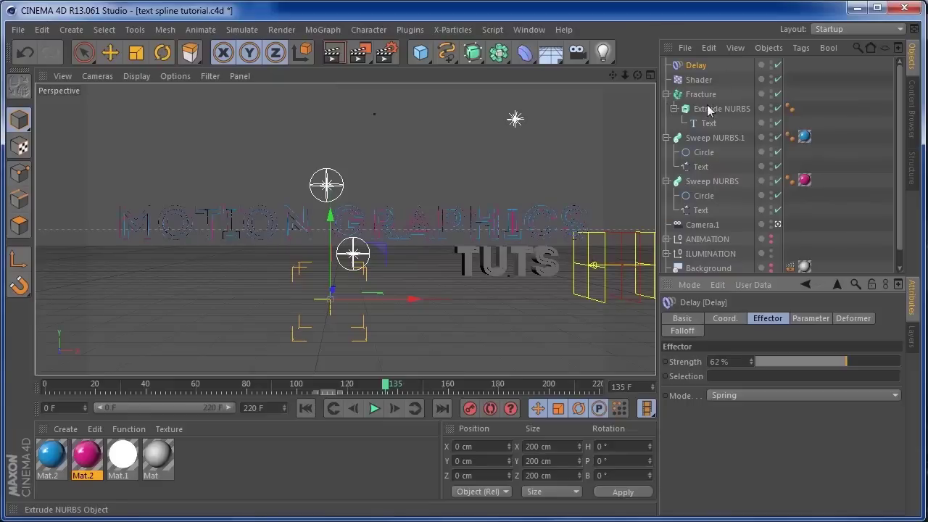
# Set the End Scale of the blue Sweep NURBS.1 to 158 % and replay the animation from the start.
pyautogui.click(714, 138)
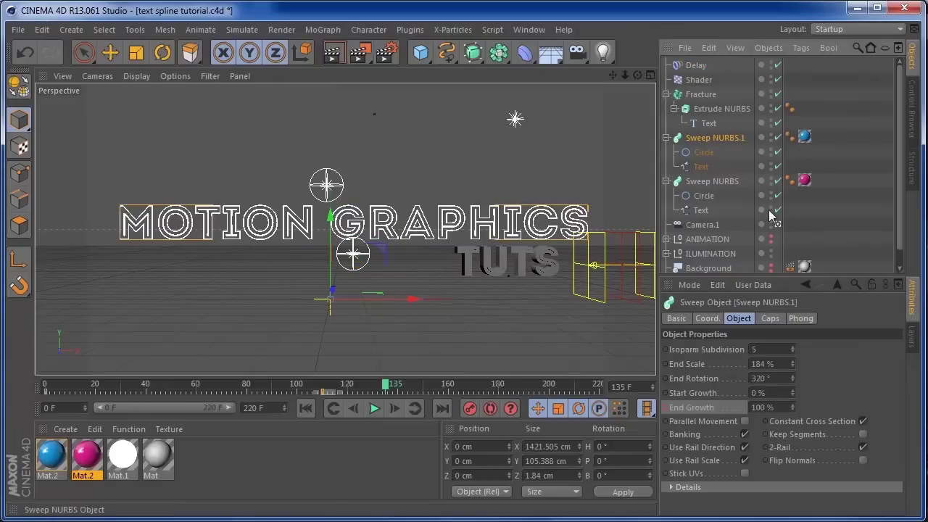
pyautogui.moveTo(793, 364); pyautogui.dragTo(793, 383)
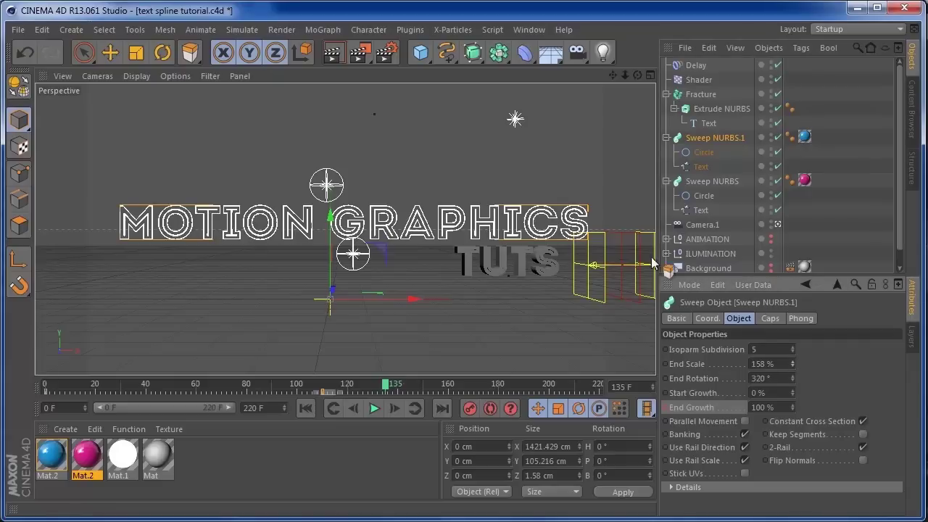
pyautogui.click(860, 205)
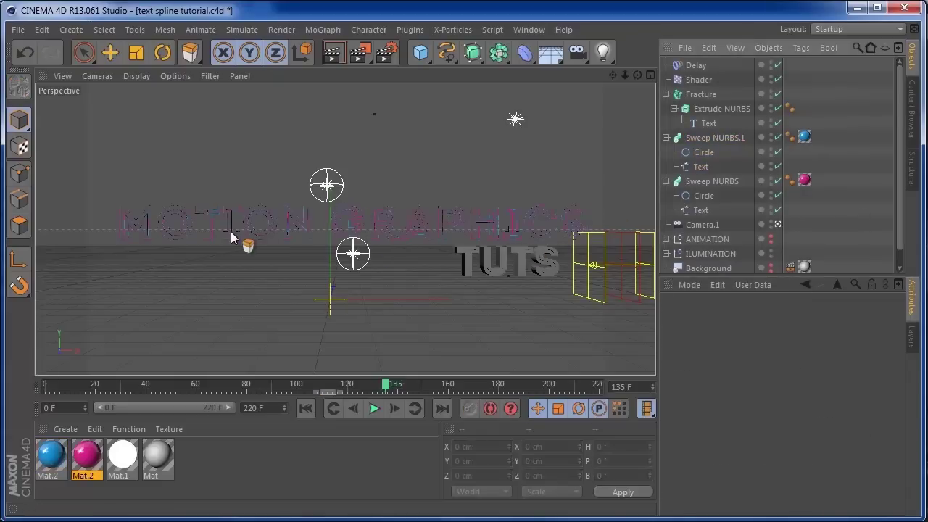
pyautogui.click(305, 408)
pyautogui.click(371, 412)
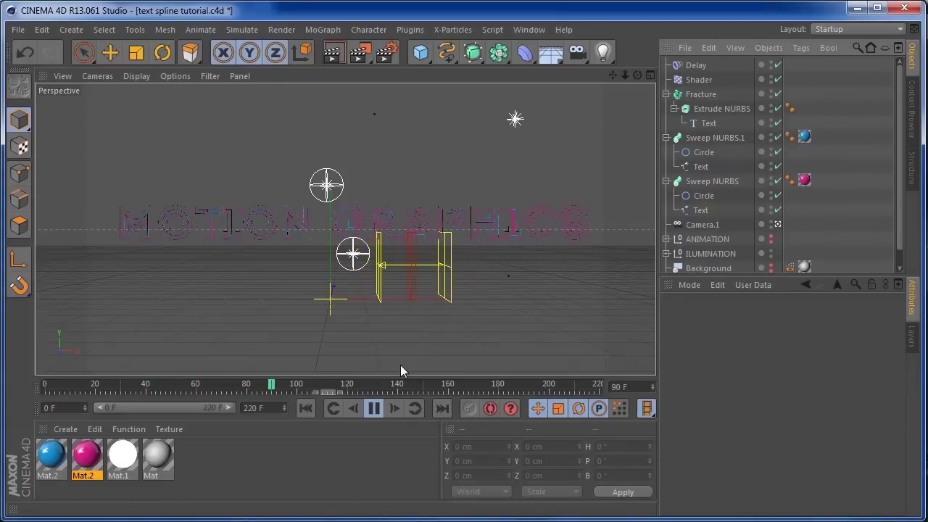
pyautogui.click(374, 409)
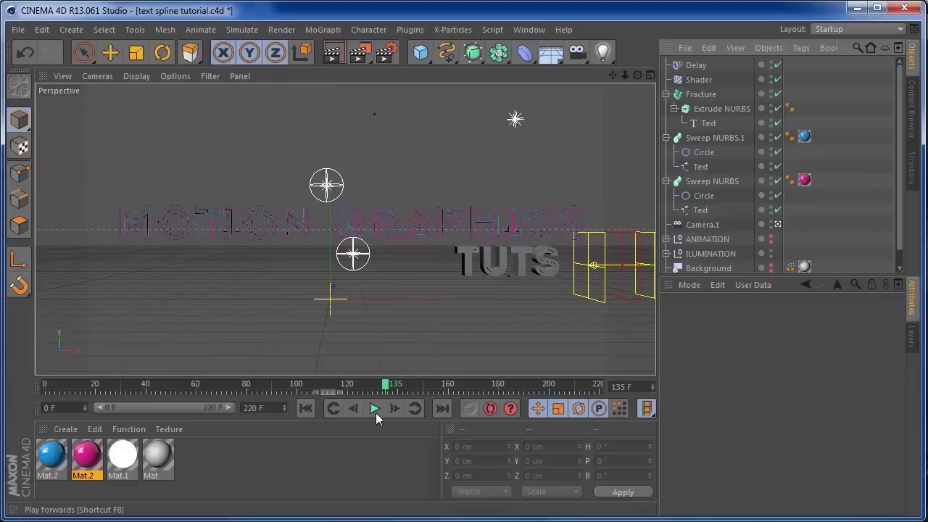